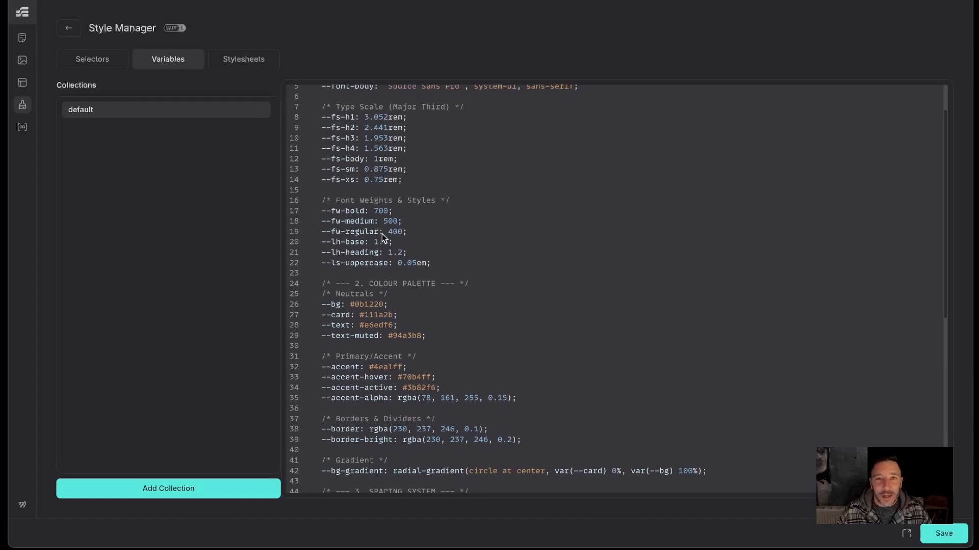
- Scroll through the default collection's variables to review the spacing system section
scroll(381, 234, down, 2)
scroll(383, 237, down, 9)
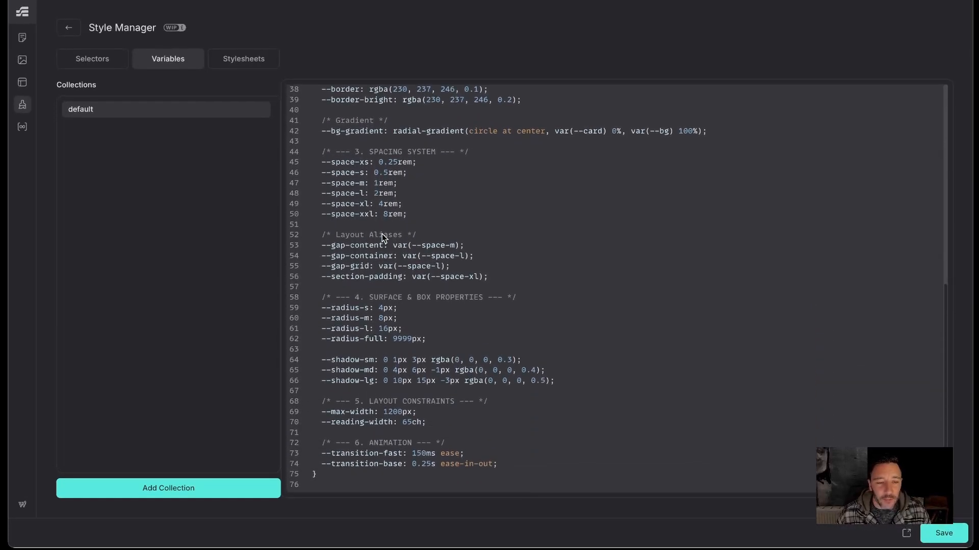
scroll(382, 237, up, 2)
scroll(383, 218, up, 2)
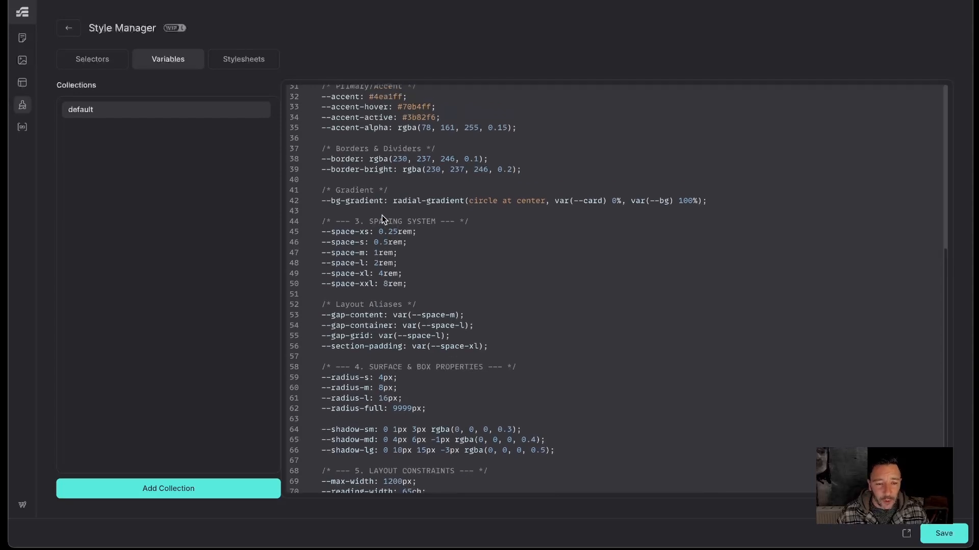
scroll(384, 220, down, 1)
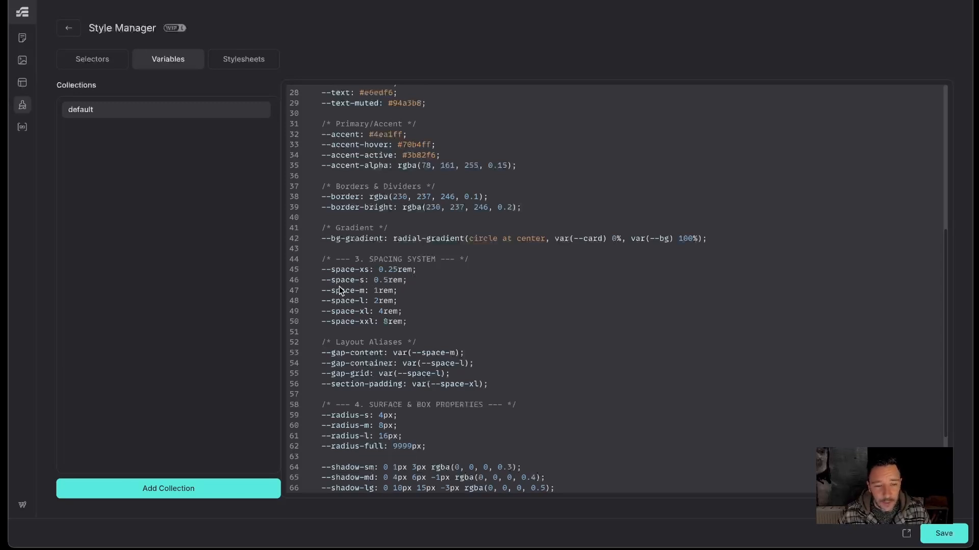
scroll(381, 308, up, 2)
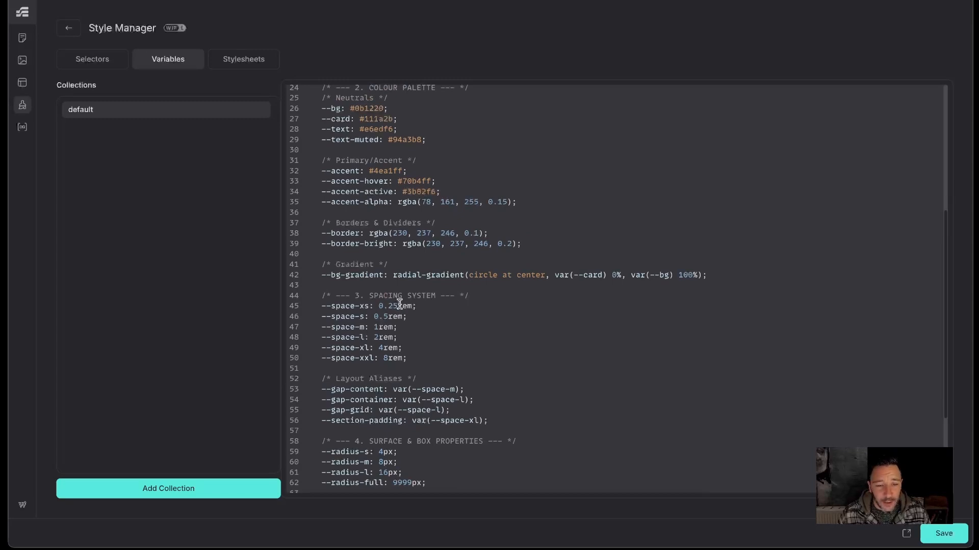
drag(379, 305, 430, 320)
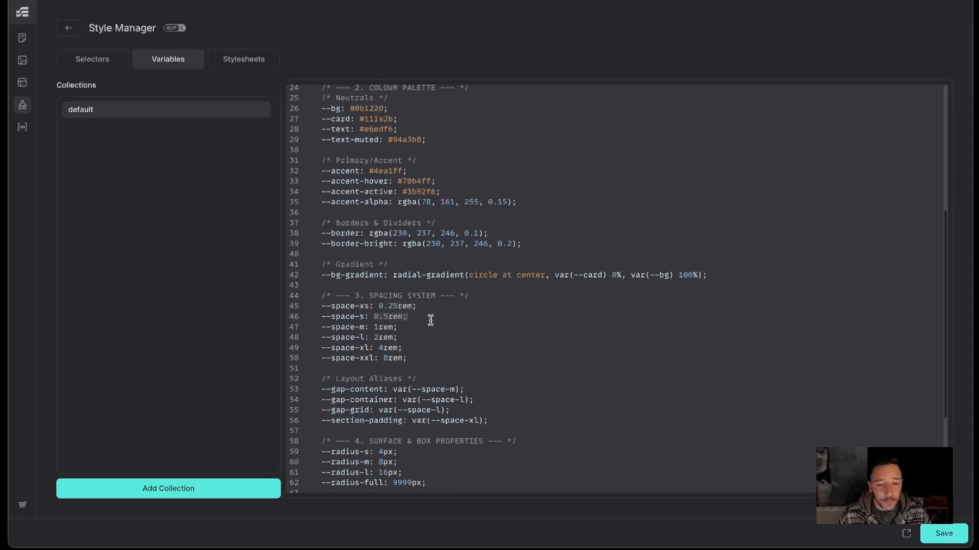
click(425, 331)
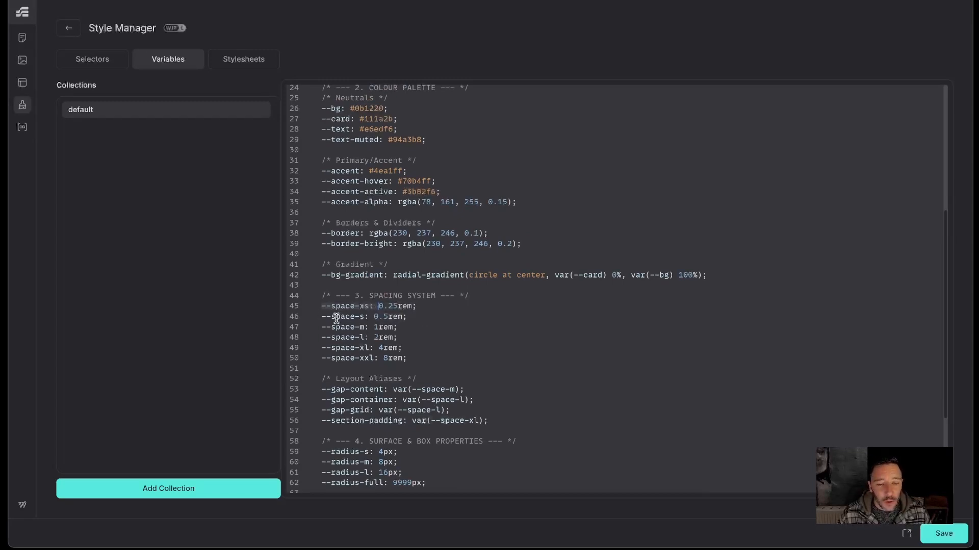
drag(317, 317, 371, 318)
click(455, 319)
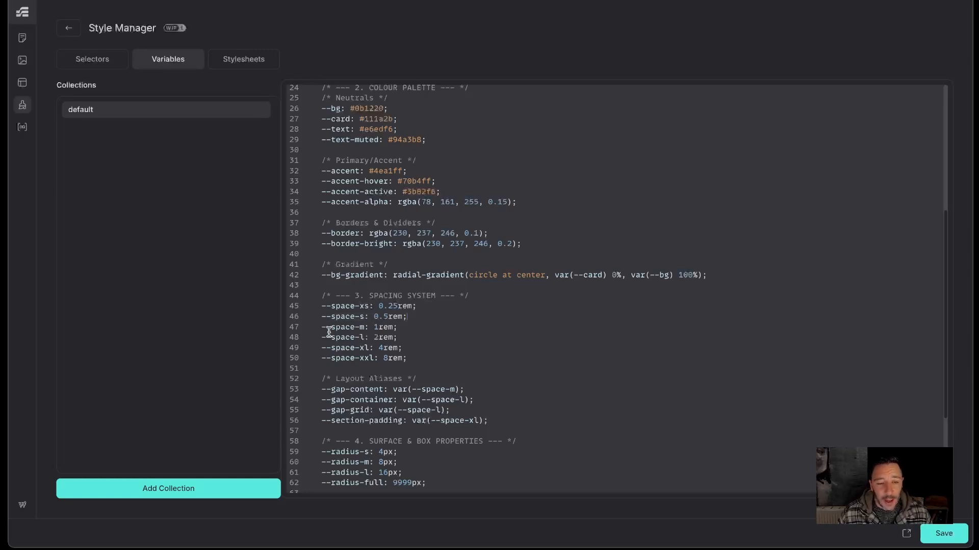
scroll(393, 351, up, 1)
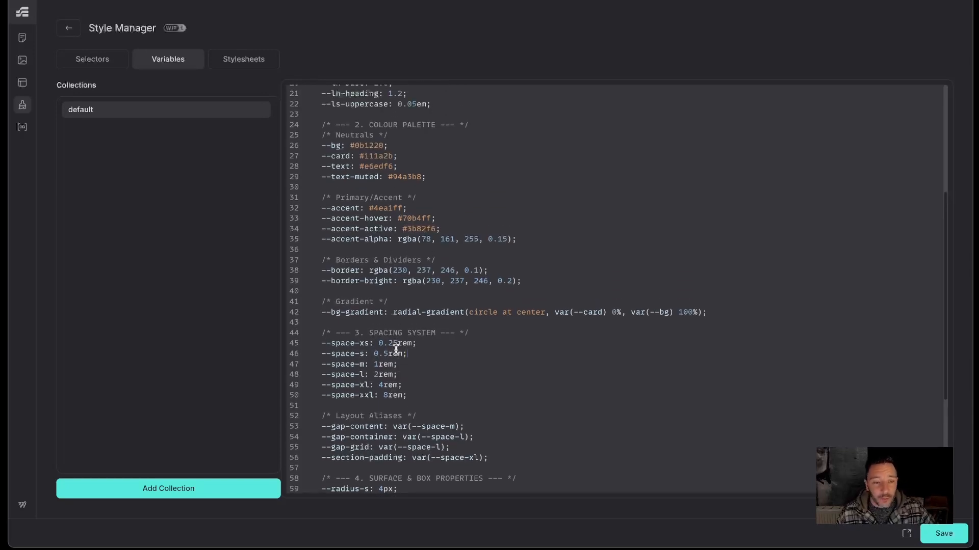
scroll(394, 286, up, 1)
scroll(452, 248, up, 1)
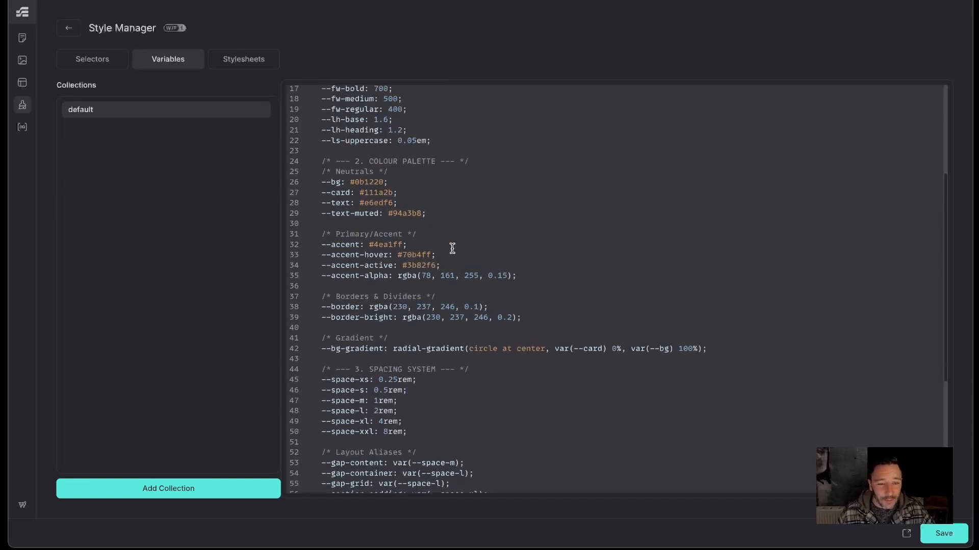
scroll(452, 248, up, 2)
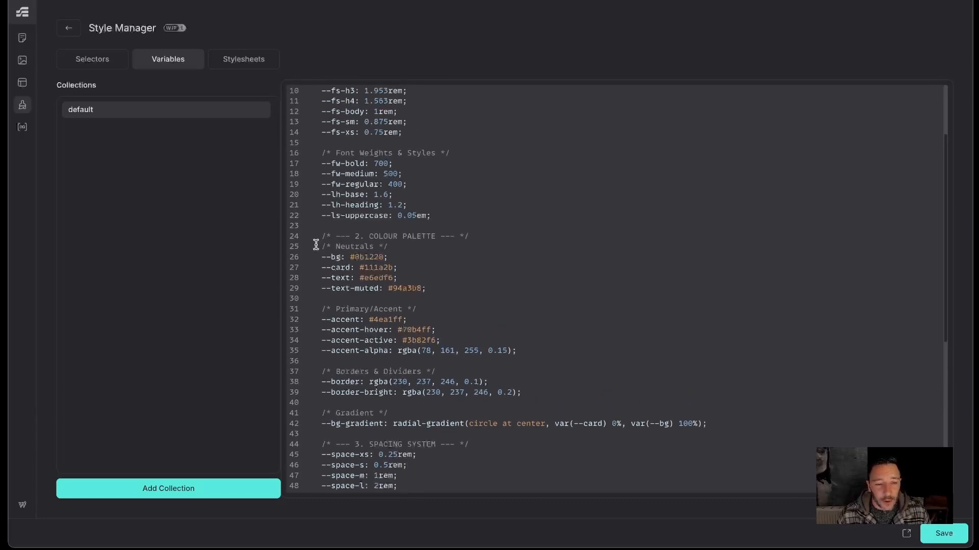
- Examine the typography and colour palette variables at the top of the default collection
drag(319, 257, 345, 257)
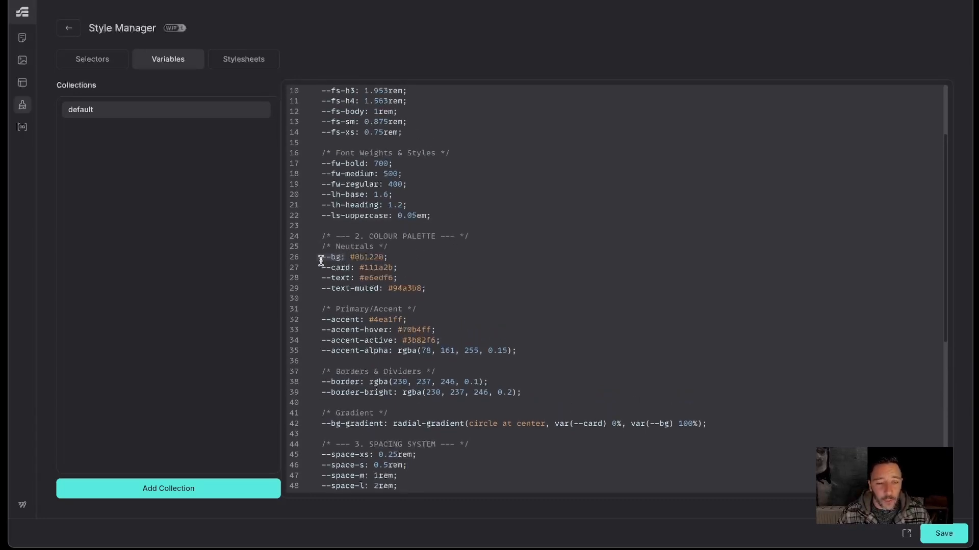
drag(389, 255, 349, 258)
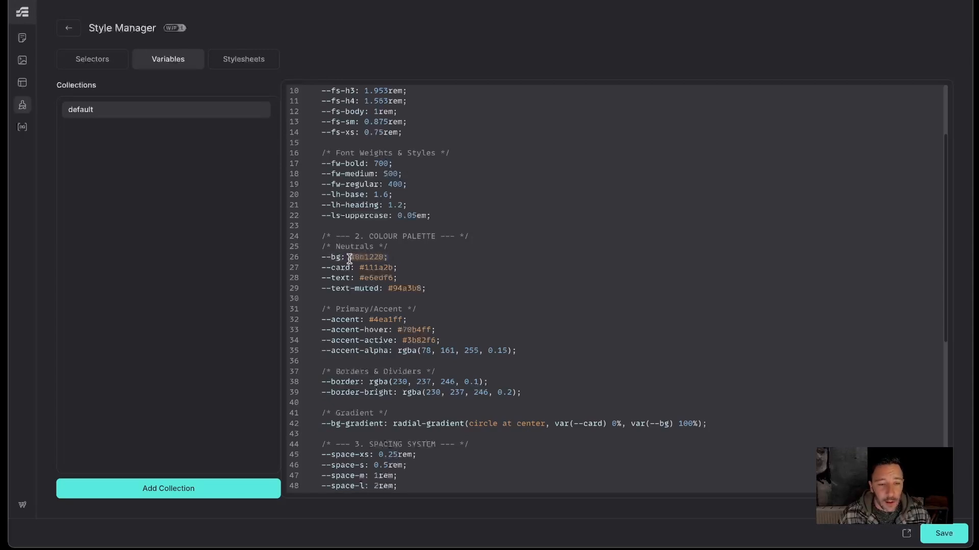
click(405, 259)
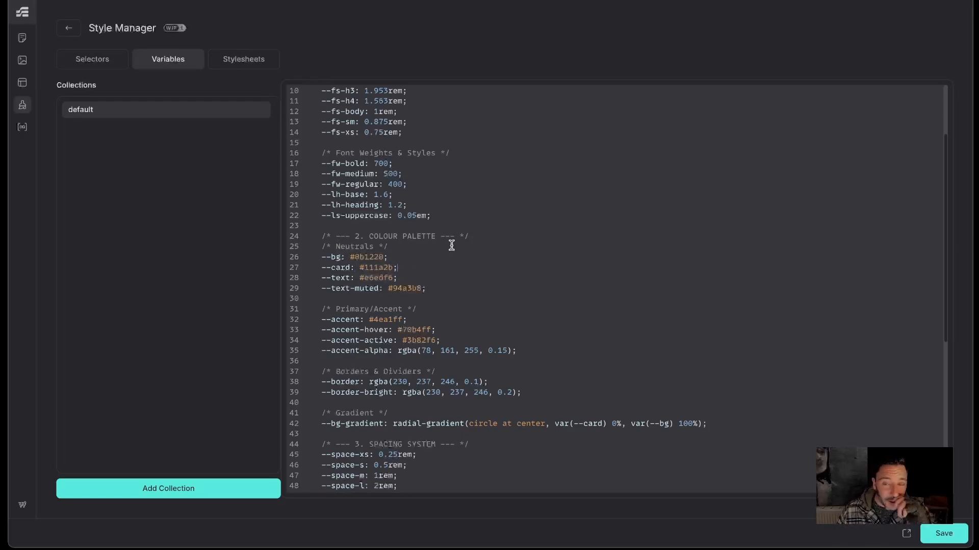
scroll(465, 175, up, 3)
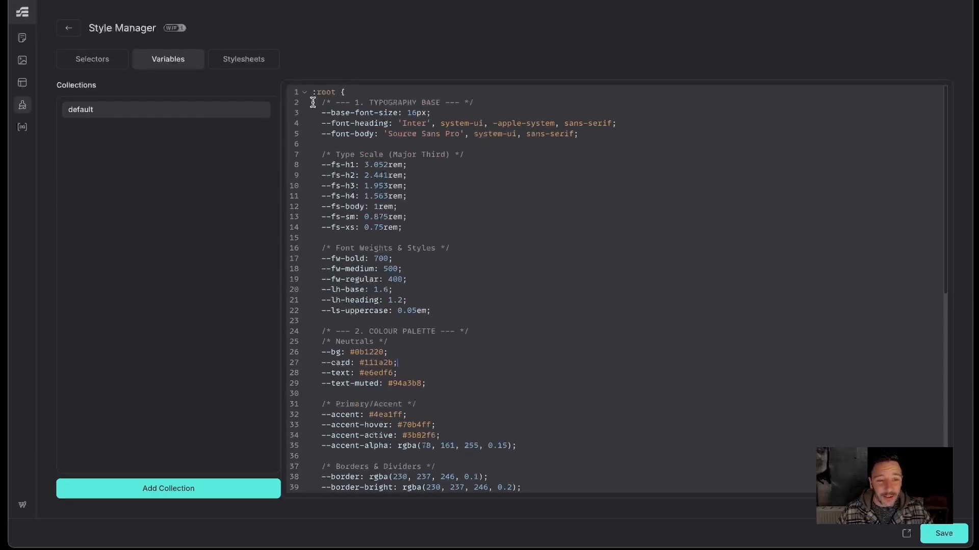
drag(312, 103, 562, 420)
click(562, 278)
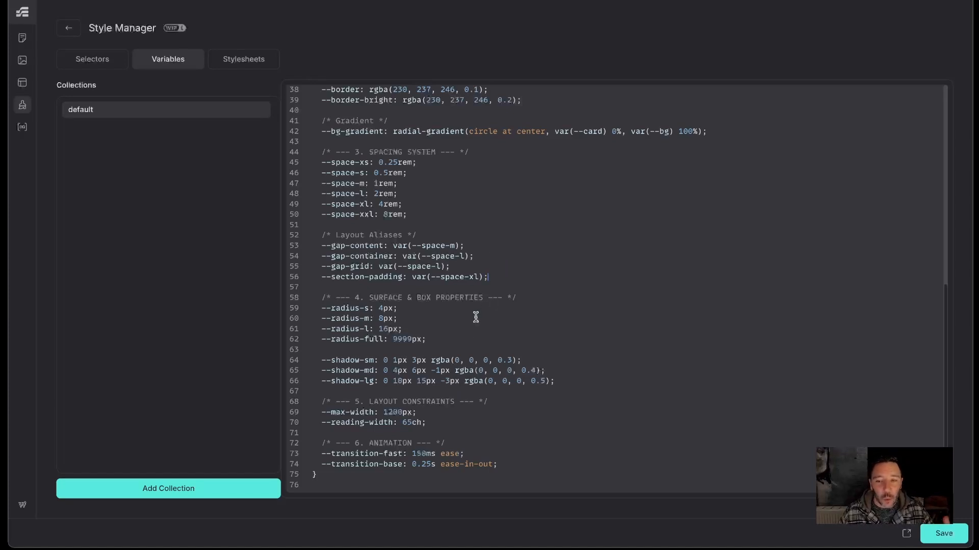
scroll(454, 243, up, 1)
scroll(455, 243, up, 1)
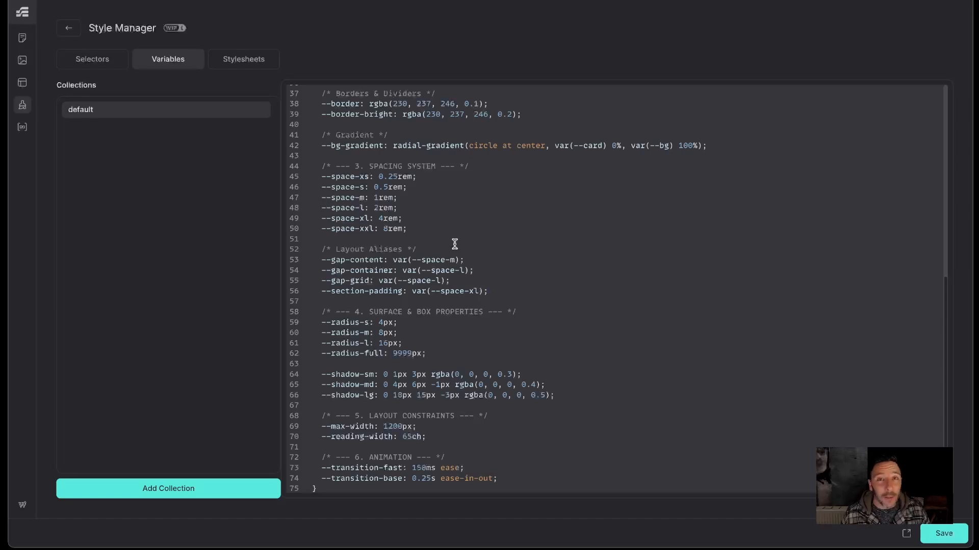
scroll(454, 243, up, 5)
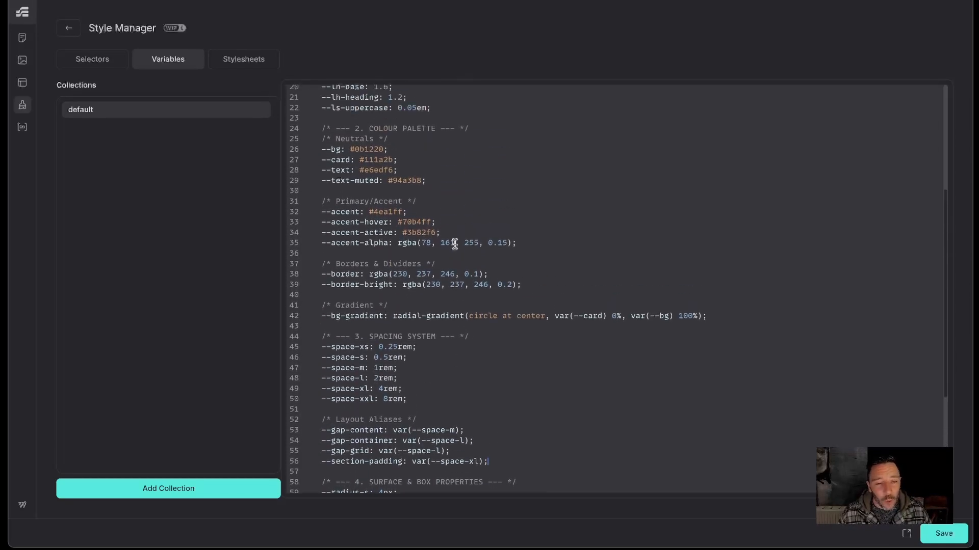
scroll(455, 244, up, 5)
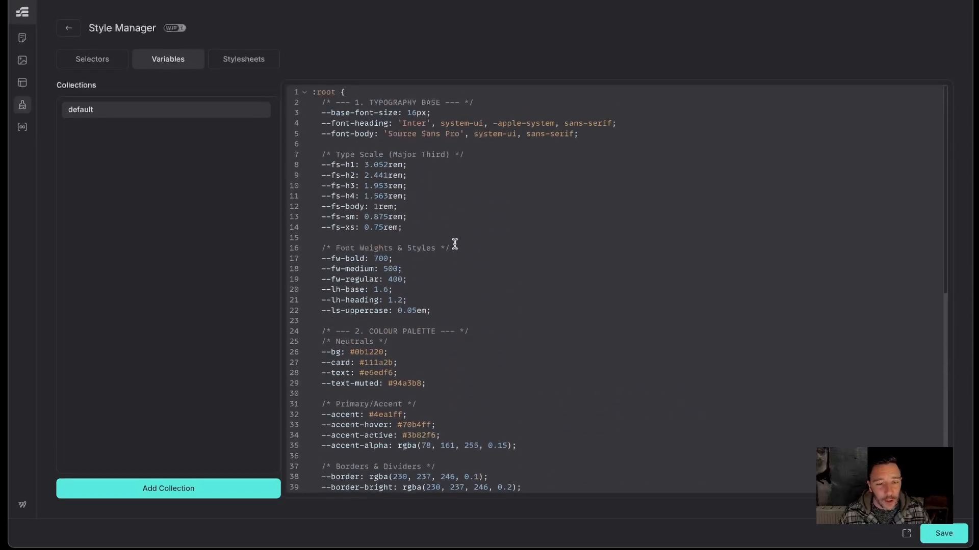
scroll(455, 244, down, 1)
scroll(455, 244, down, 4)
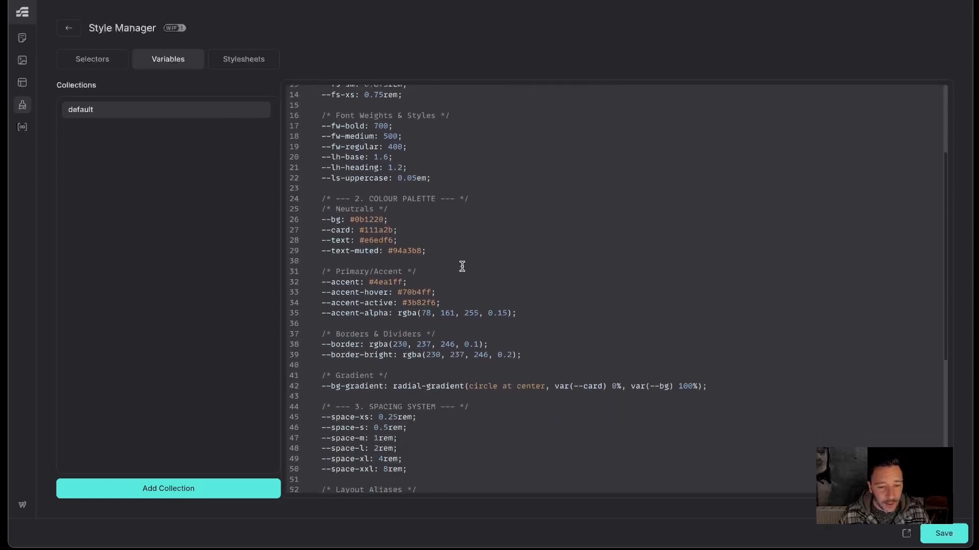
scroll(462, 267, down, 1)
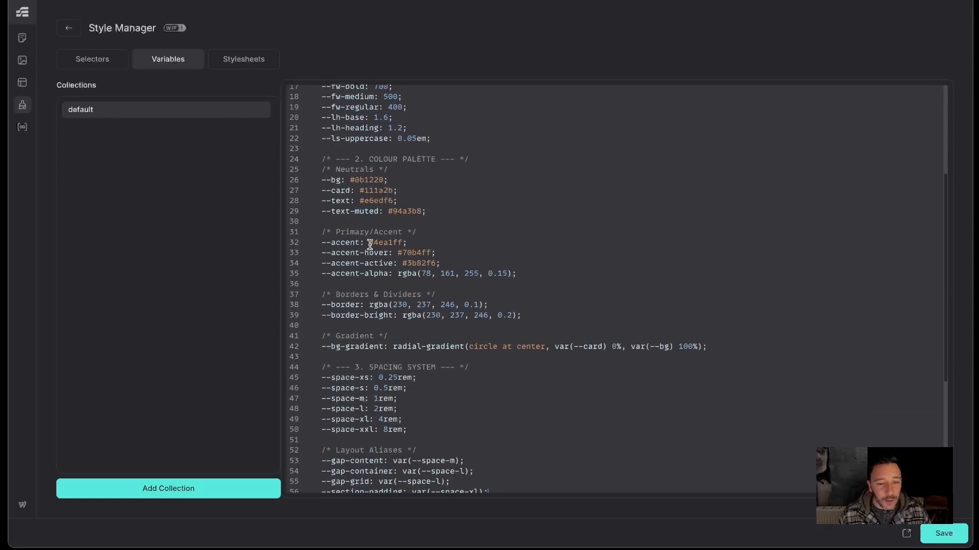
- Inspect the accent colour, spacing and radius variable names and values in the collection
drag(370, 244, 439, 241)
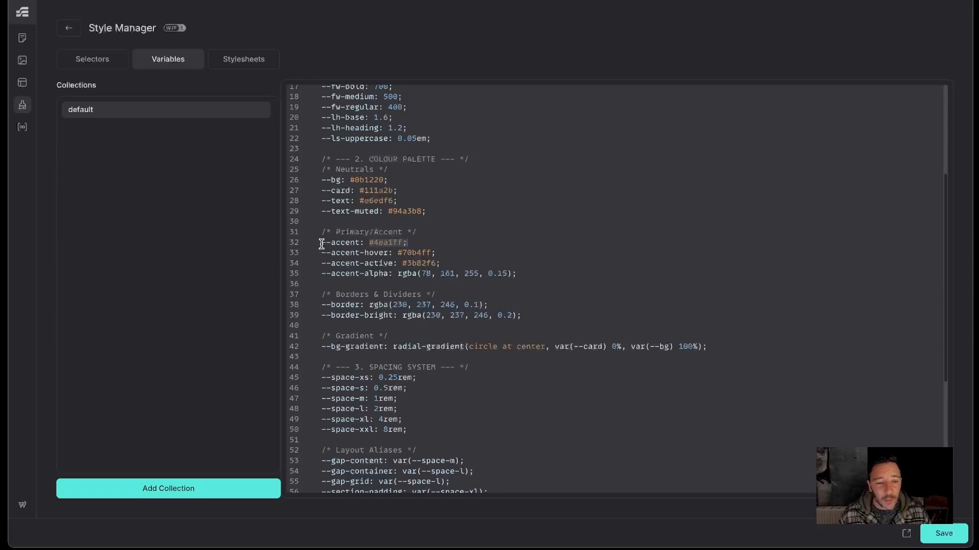
drag(321, 243, 360, 243)
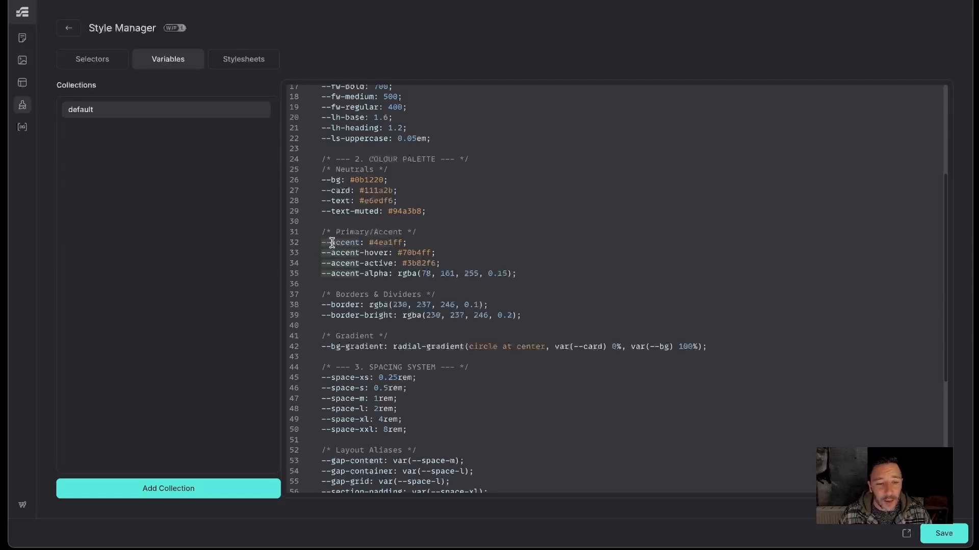
click(416, 236)
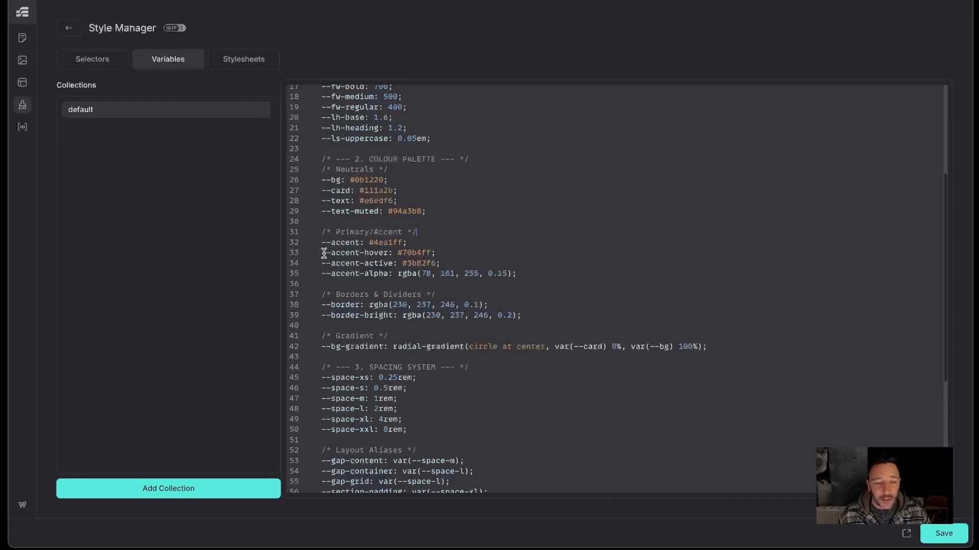
drag(322, 253, 389, 252)
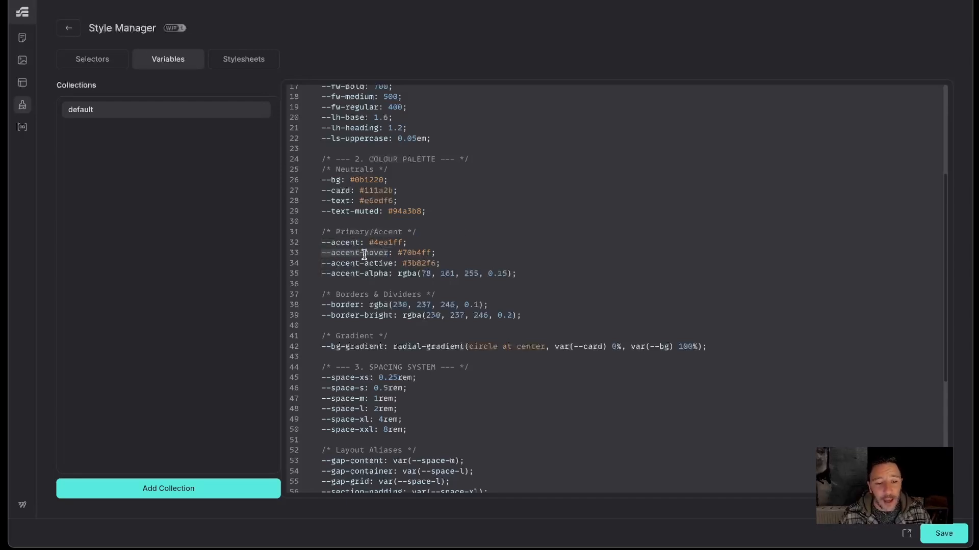
drag(399, 253, 440, 252)
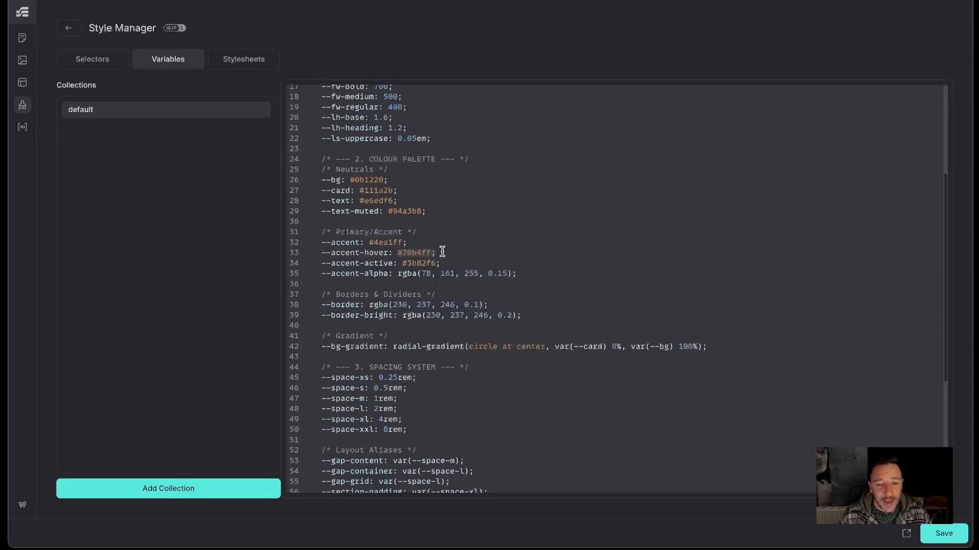
scroll(492, 252, down, 5)
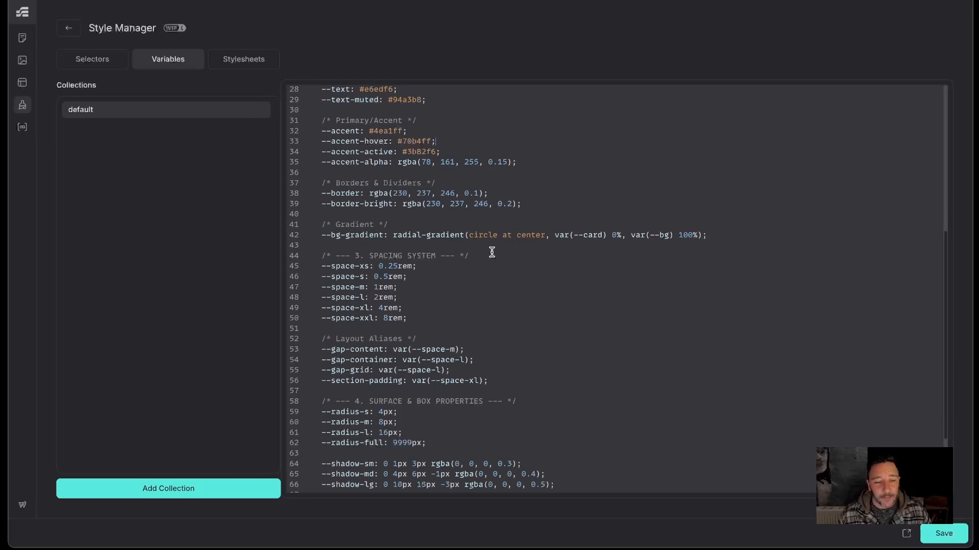
scroll(492, 252, down, 2)
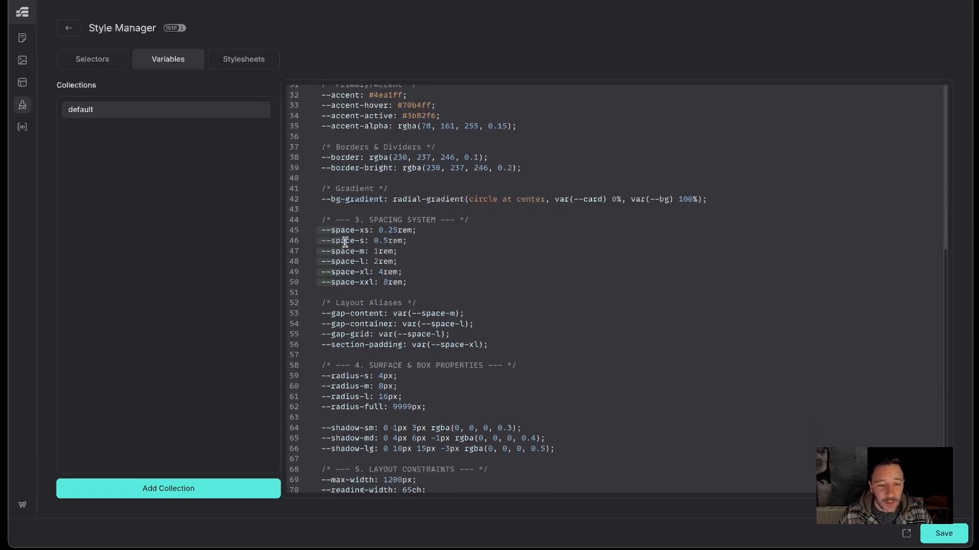
drag(345, 242, 369, 243)
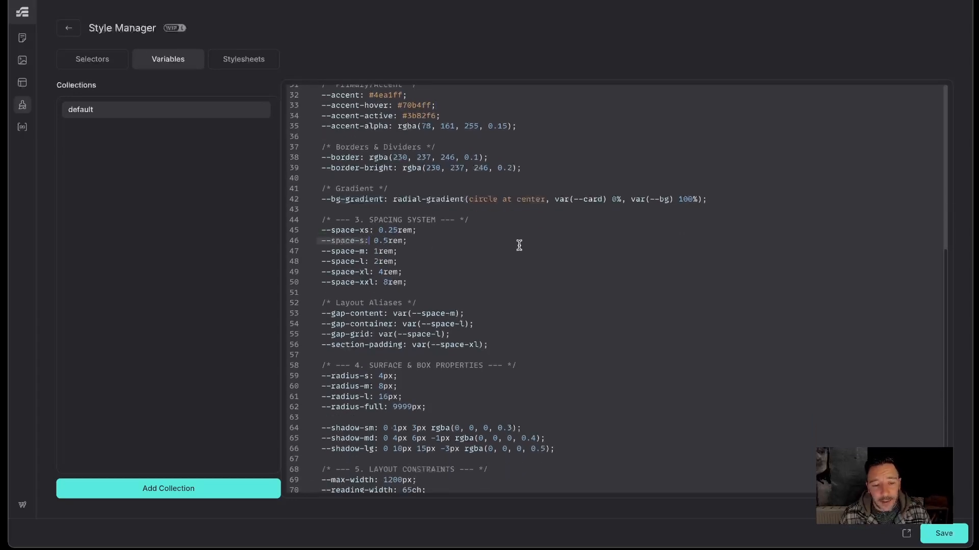
scroll(564, 240, down, 3)
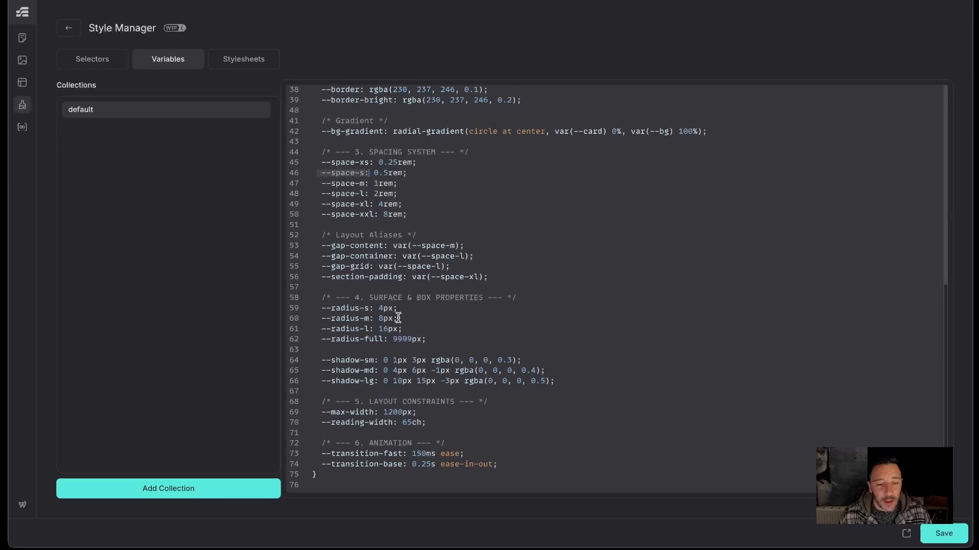
drag(323, 313, 376, 309)
click(529, 284)
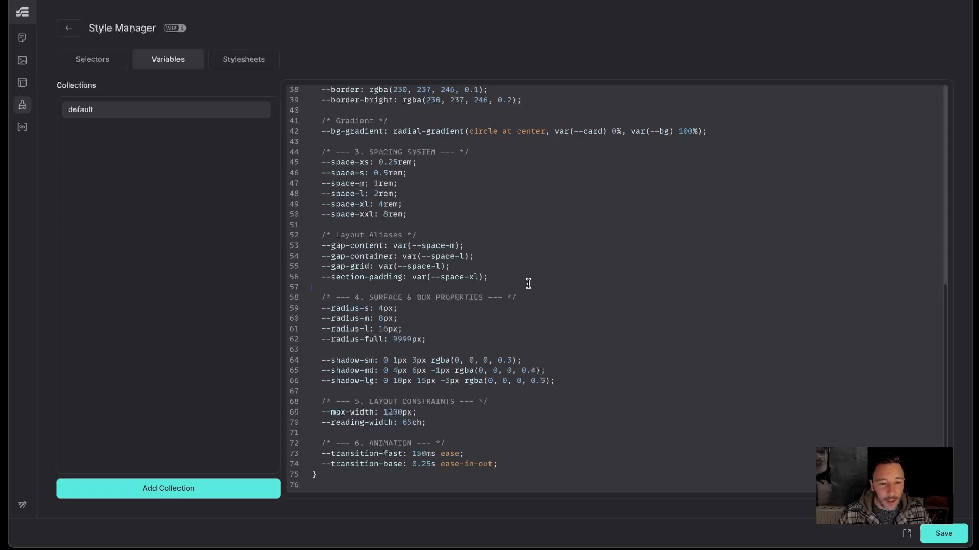
scroll(609, 247, up, 3)
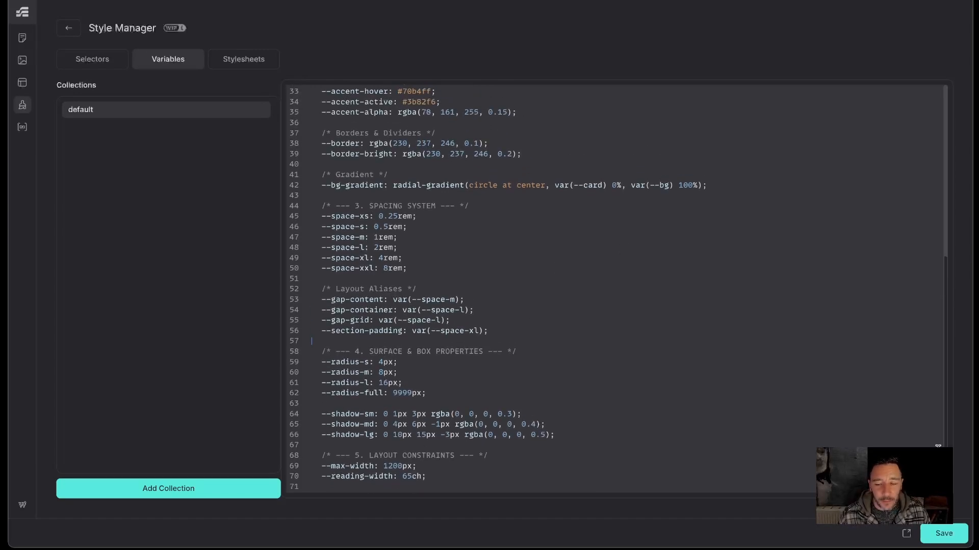
scroll(505, 316, down, 2)
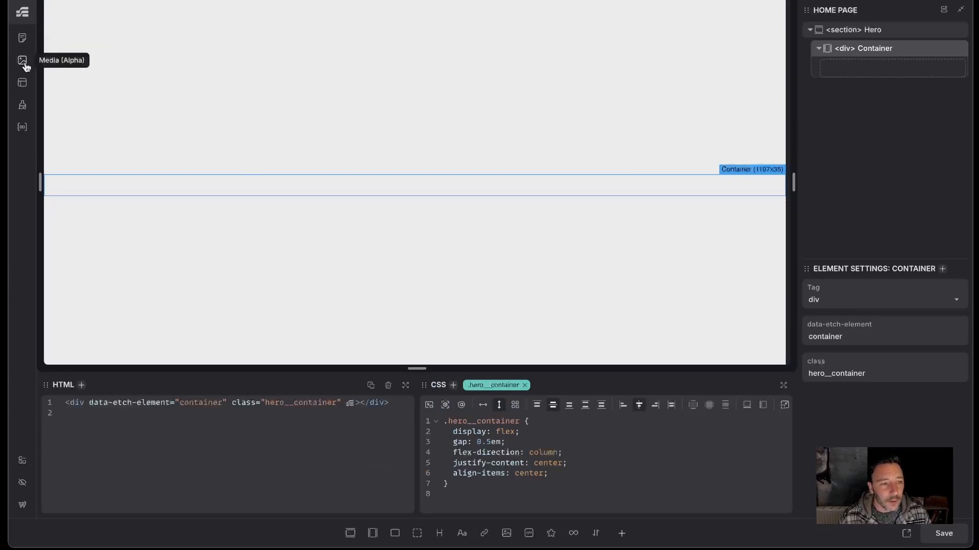
- Reopen the Style Manager's Variables view and save the default variable collection
click(23, 106)
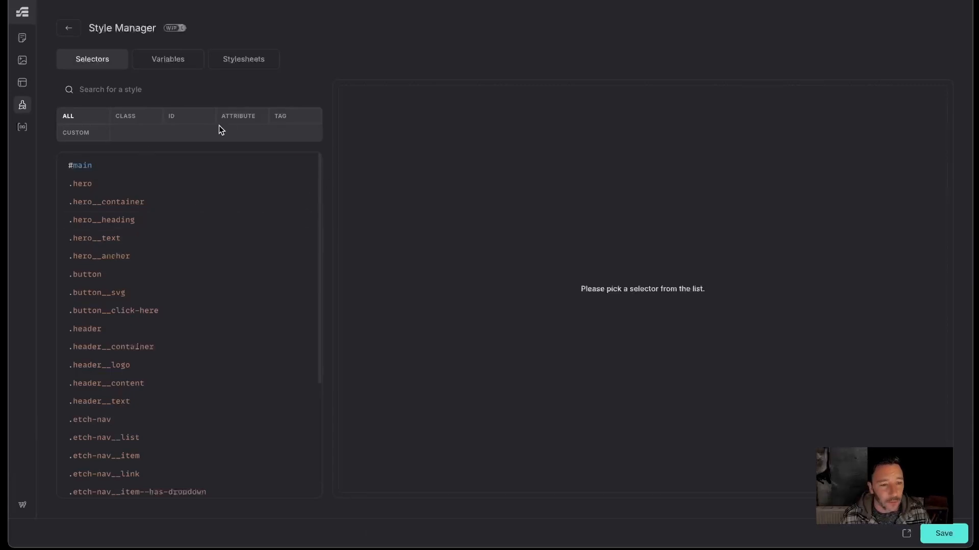
click(185, 65)
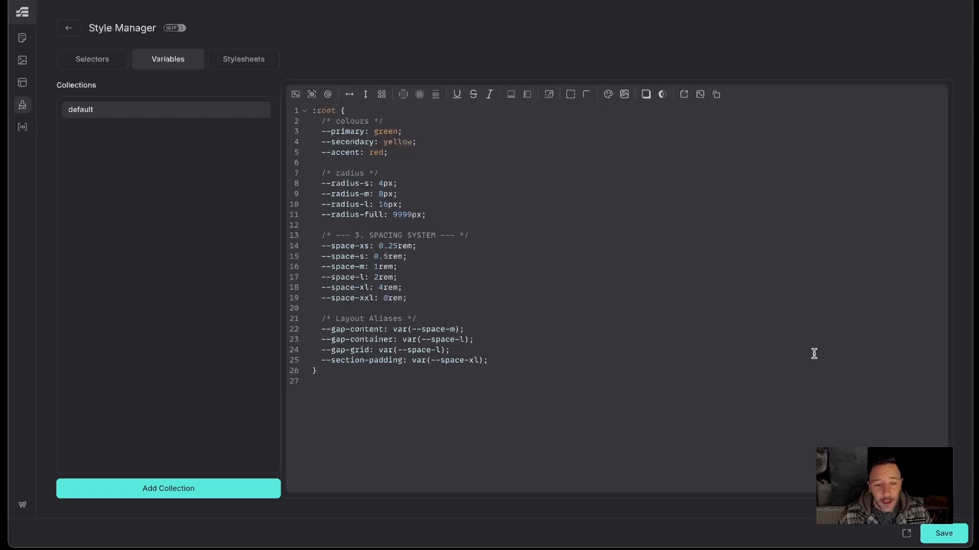
key(ctrl+s)
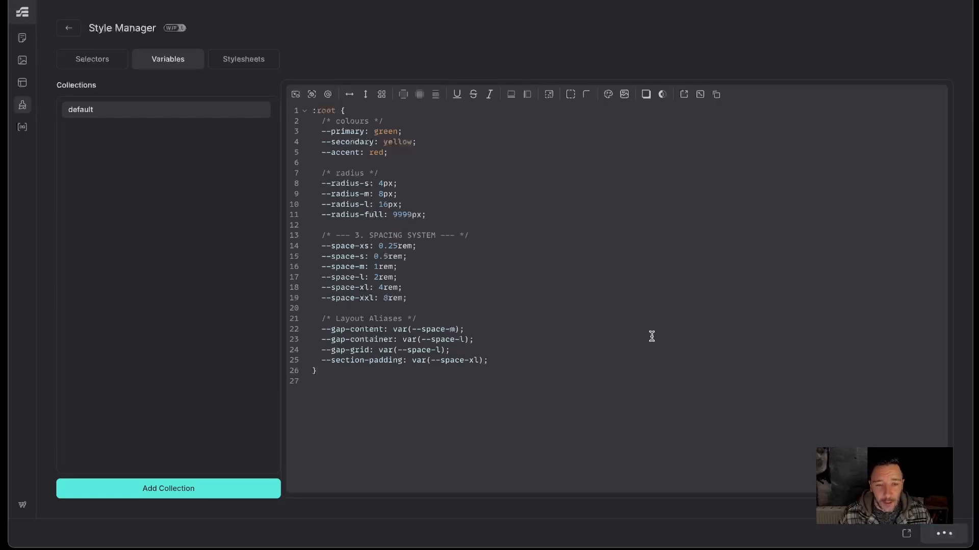
- Return to the builder and add a heading and a paragraph inside the hero container
click(69, 29)
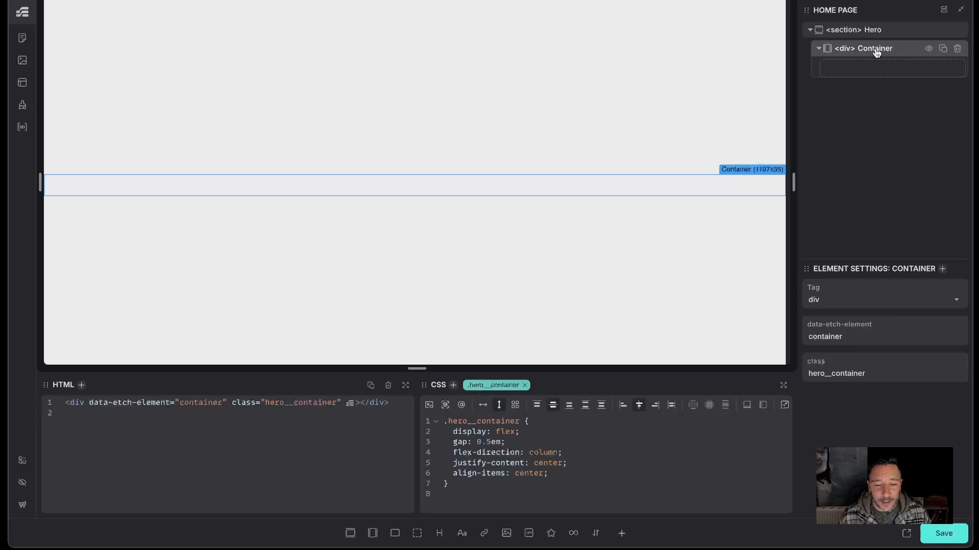
click(439, 537)
click(462, 535)
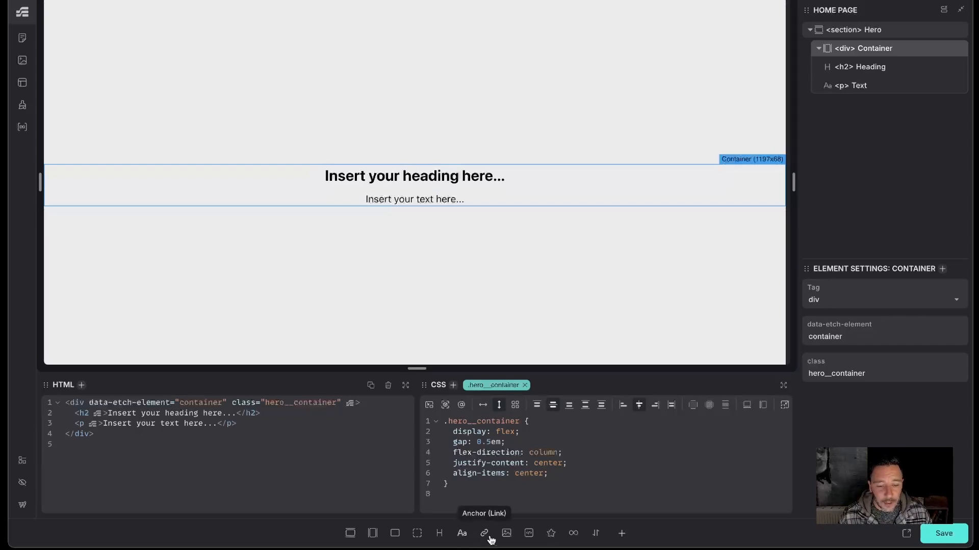
click(462, 536)
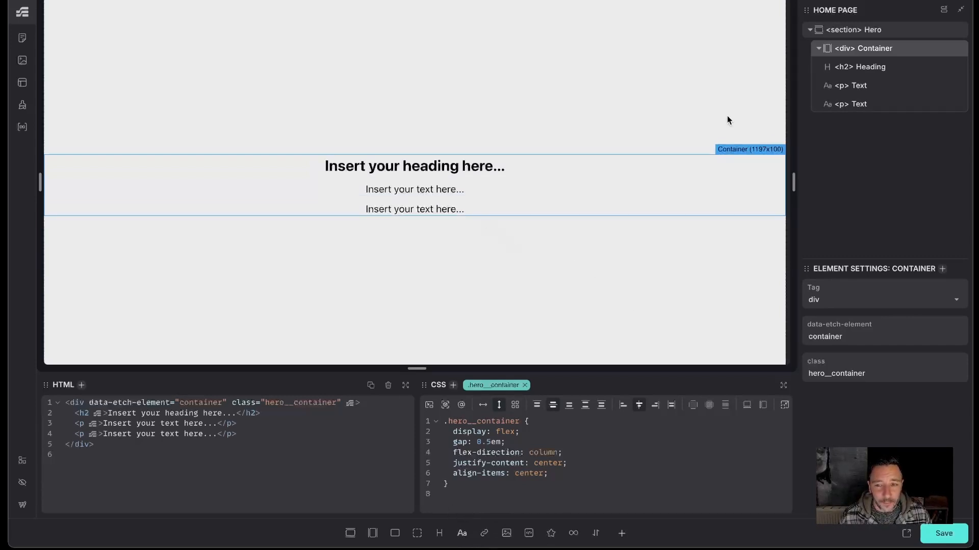
click(858, 104)
click(956, 104)
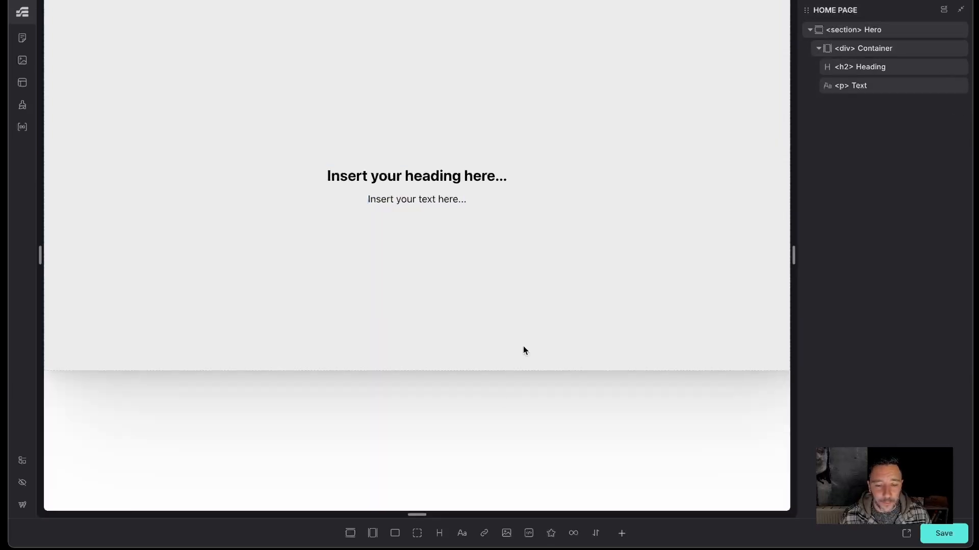
- Add an anchor link and move it into the container below the paragraph
click(484, 533)
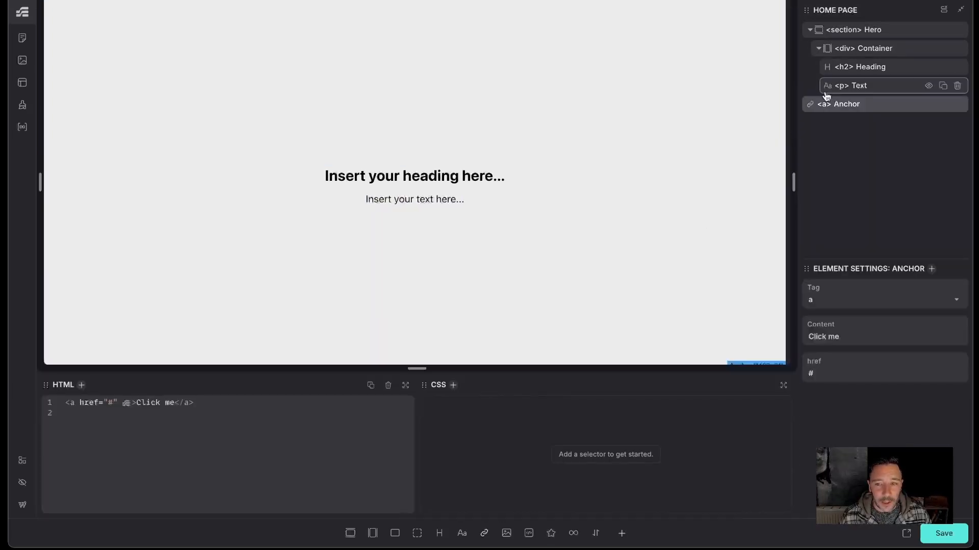
mouse_move(826, 96)
mouse_down()
mouse_move(841, 86)
mouse_move(842, 105)
mouse_up()
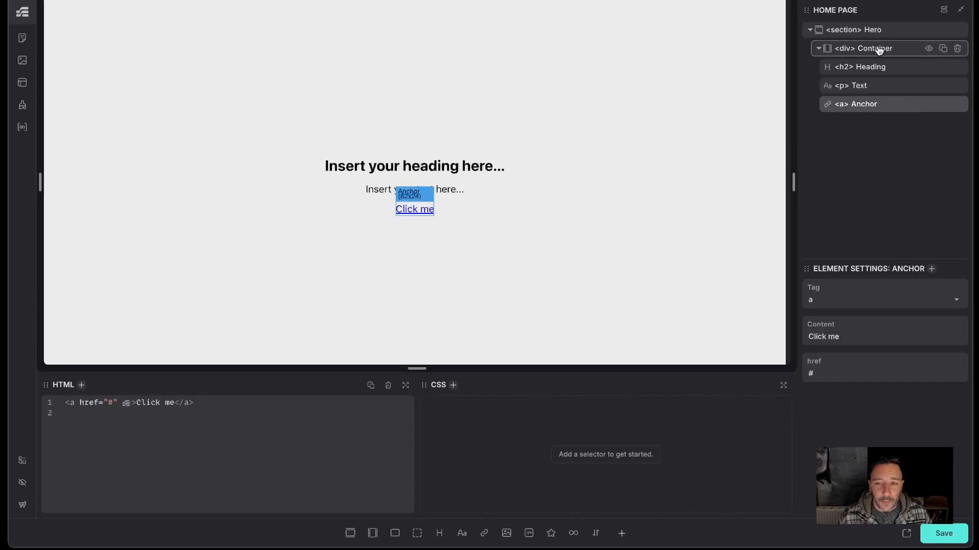
- Open the Style Manager's variables and copy the Colour Palette Neutrals block of variables
click(878, 32)
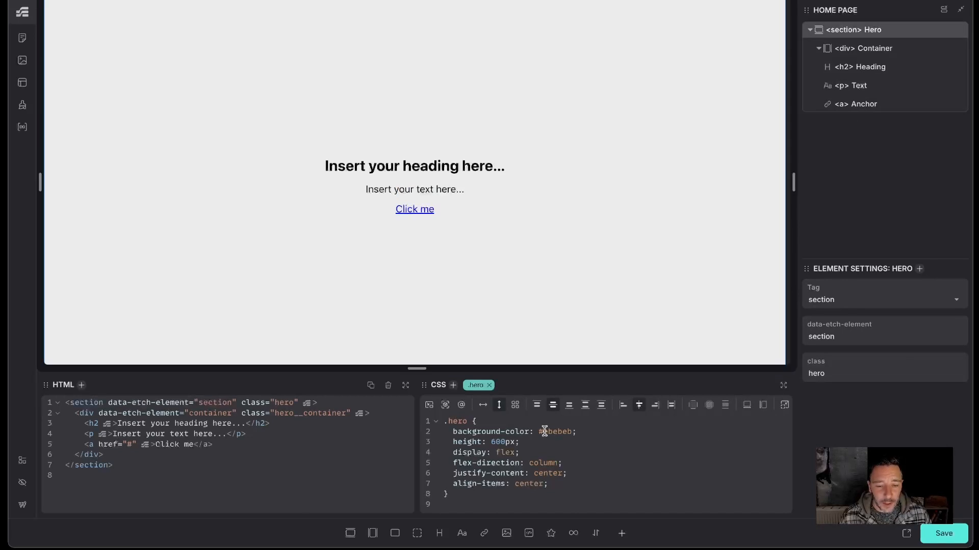
click(22, 105)
click(177, 57)
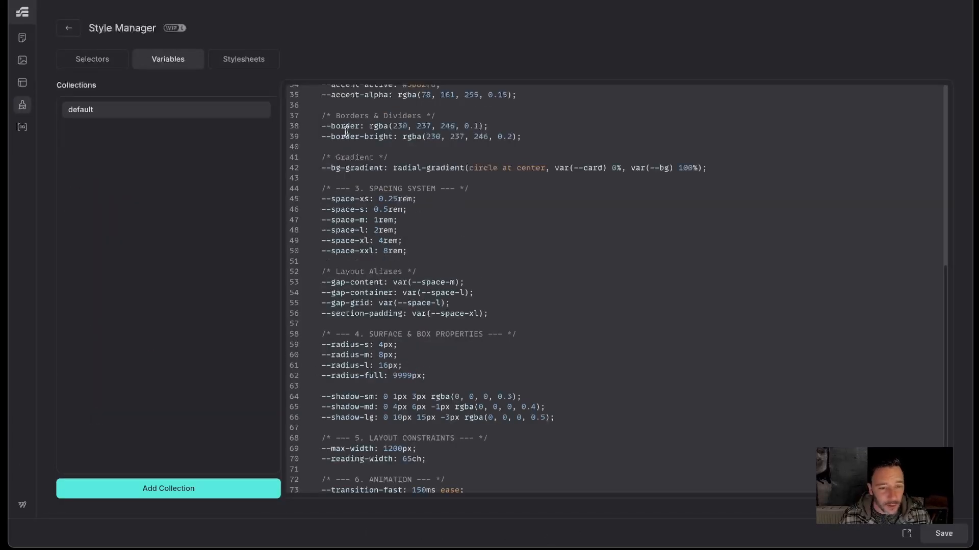
scroll(404, 254, up, 3)
scroll(404, 254, up, 5)
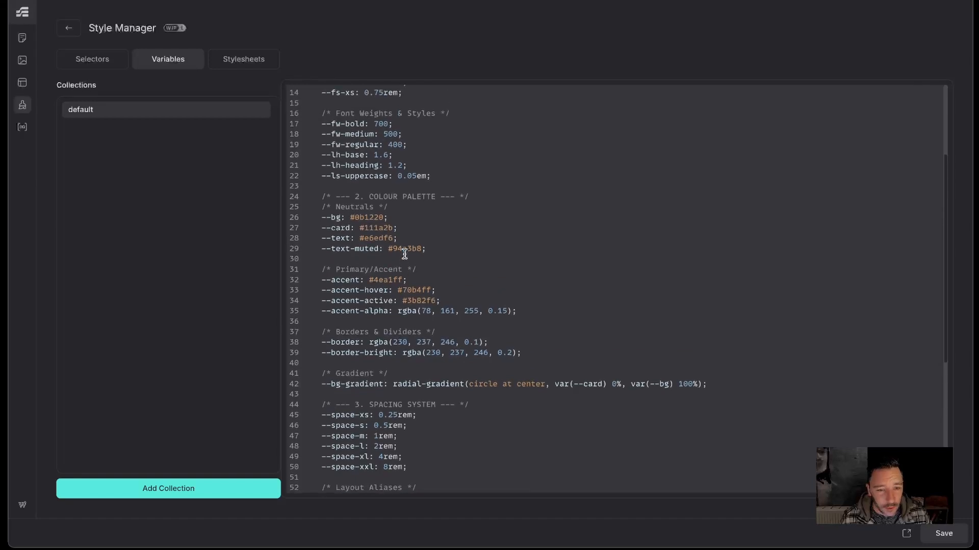
click(323, 288)
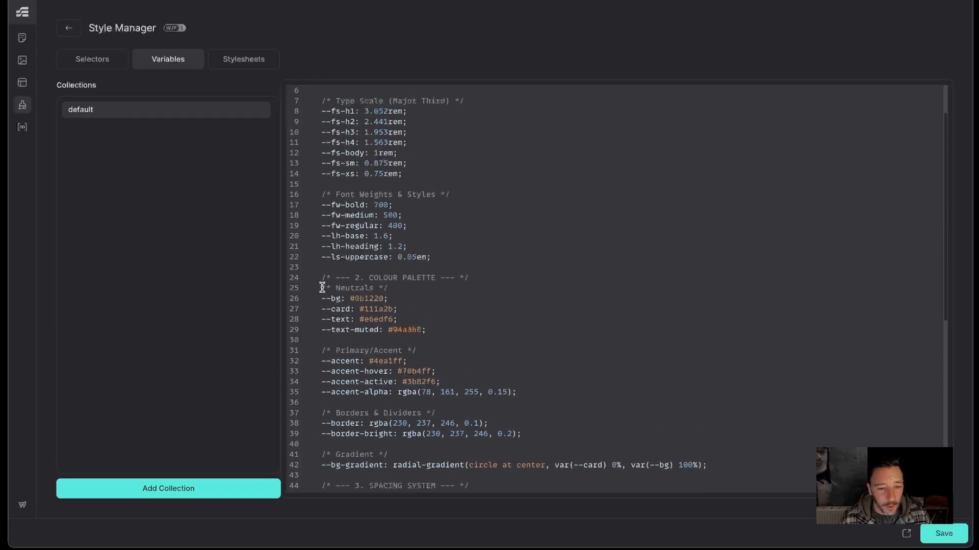
click(322, 278)
drag(321, 278, 443, 330)
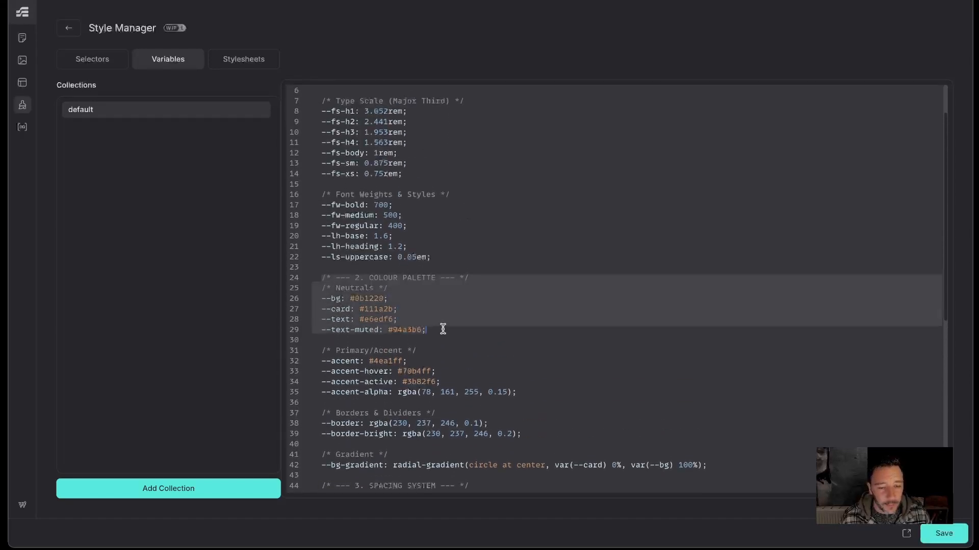
click(519, 324)
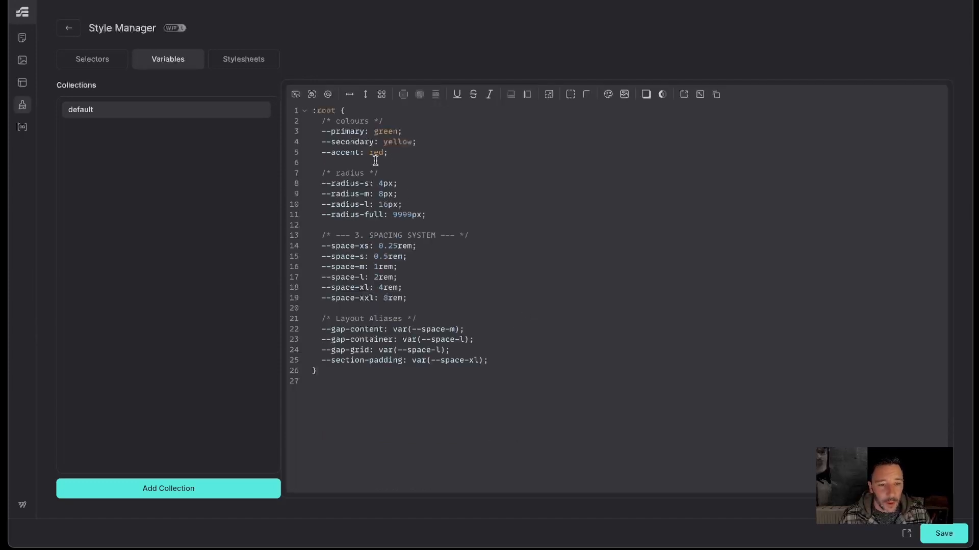
- Paste the Neutrals colour variables at the top of the :root block in the default collection
click(360, 110)
key(Return)
key(Return)
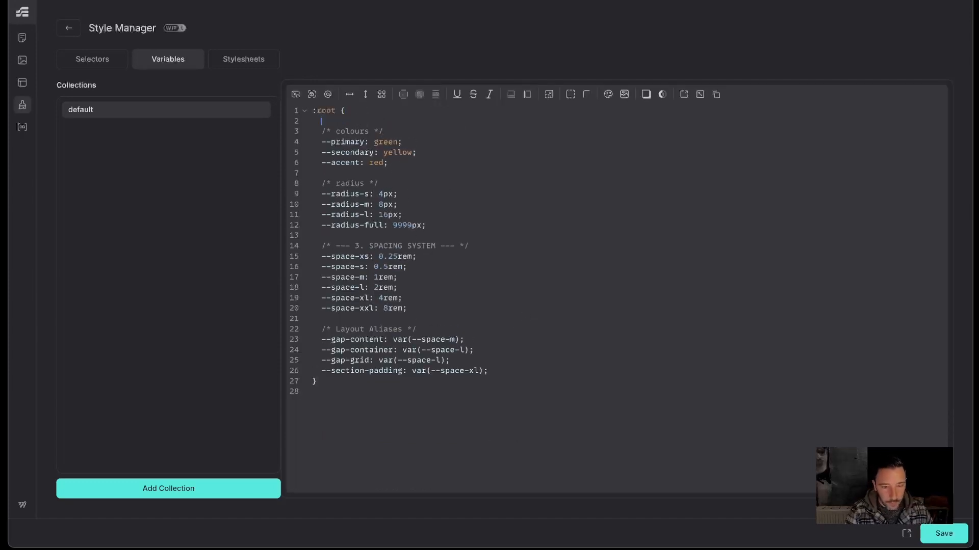
text(/* --- 2. COLOUR PALETTE --- */   /* Neutrals */   --bg: #0b1220;   --card: #111a2b;   --text: #e6edf6;   --text-muted: #94a3b8;)
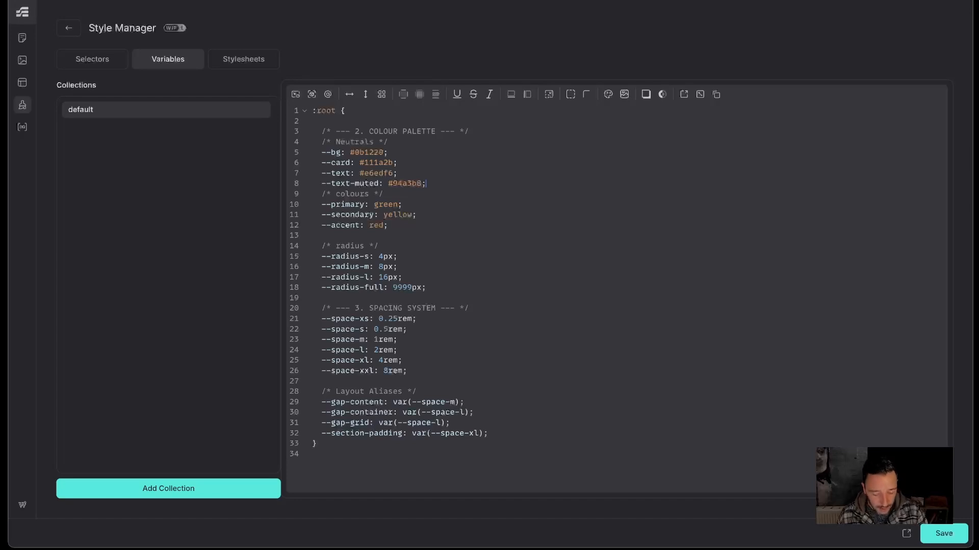
key(Return)
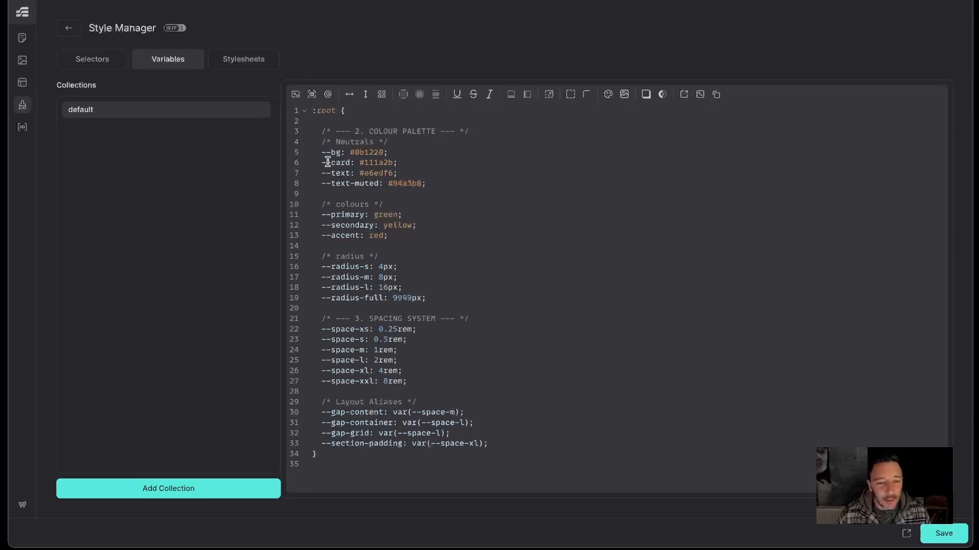
- Return to the builder, set the hero section's background-color to var(--bg), and save the page
drag(313, 152, 500, 159)
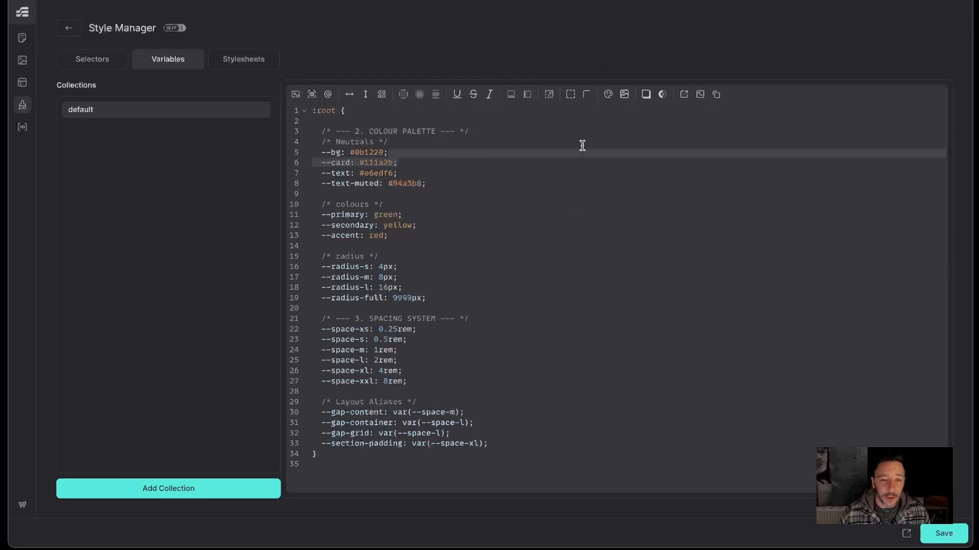
click(68, 28)
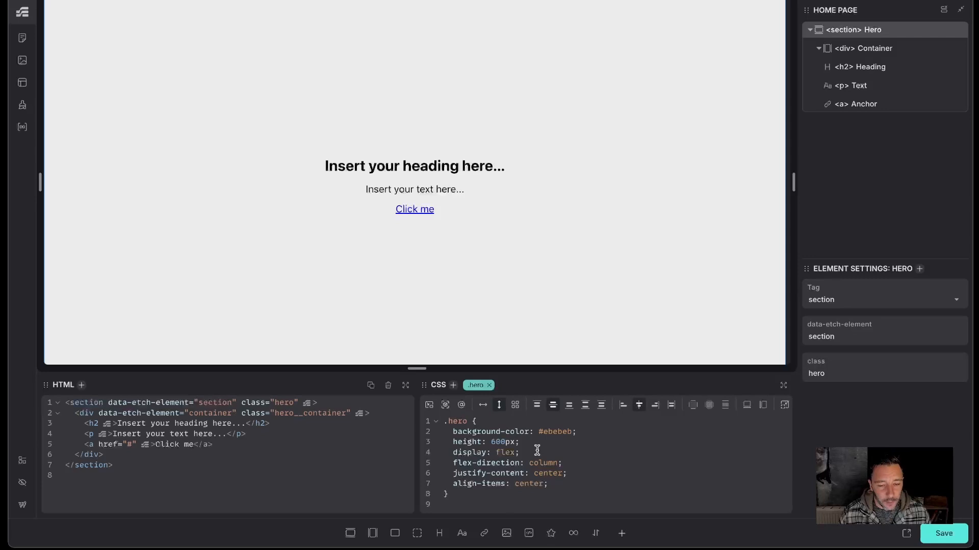
drag(581, 432, 539, 431)
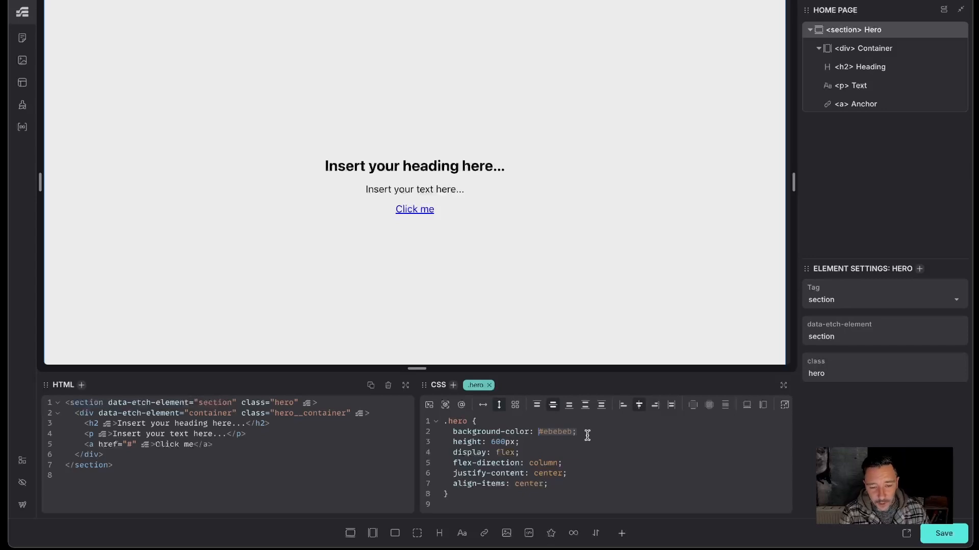
text(var)
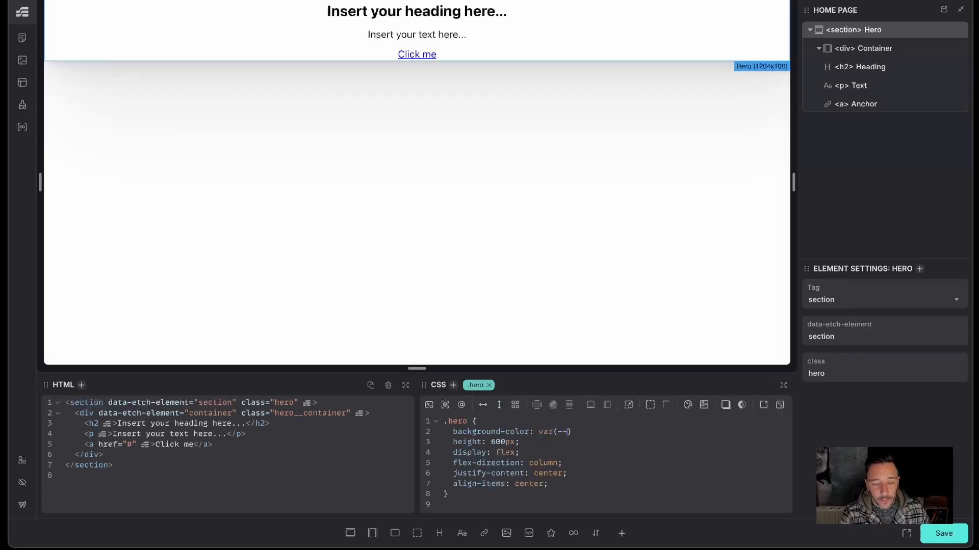
text((--bg);)
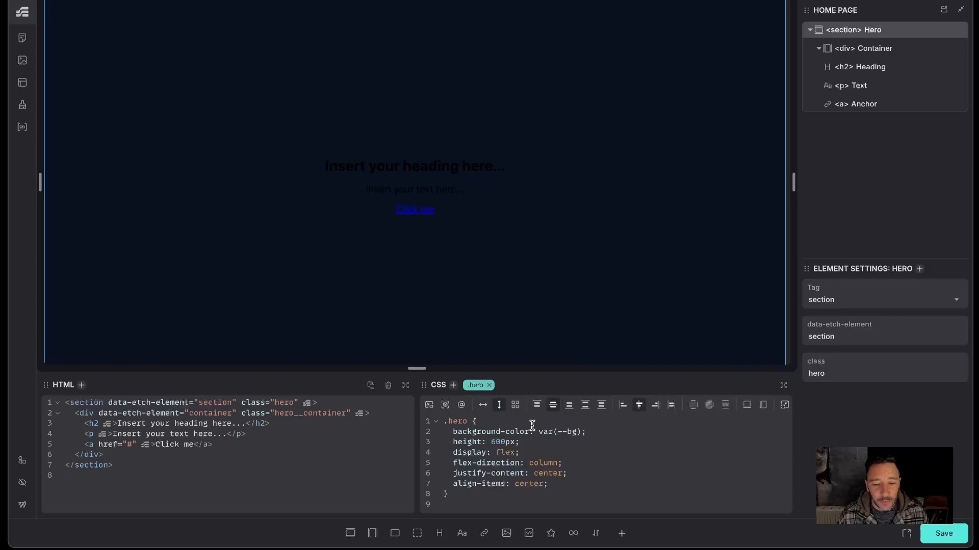
click(944, 530)
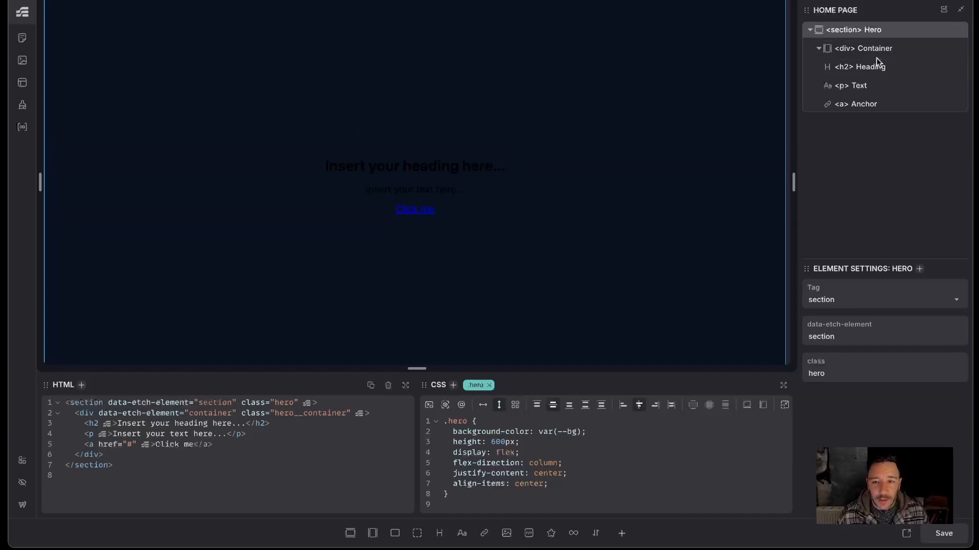
- Create BEM classes for the hero section's elements and select the heading
click(871, 73)
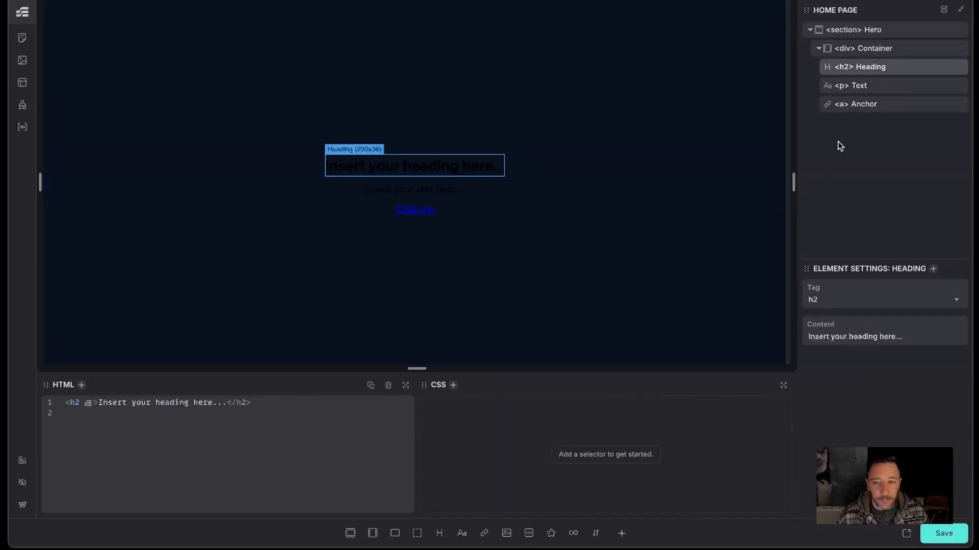
right_click(865, 38)
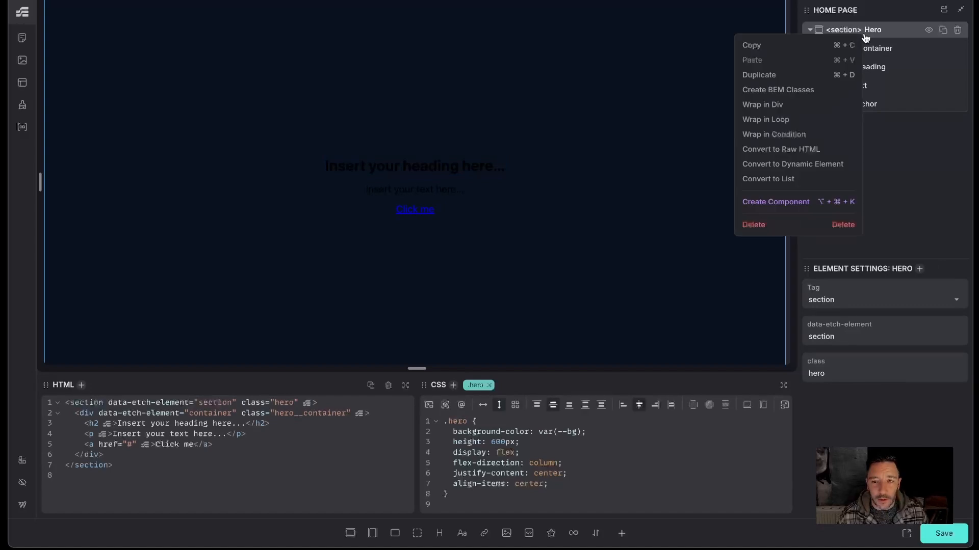
click(802, 90)
click(465, 166)
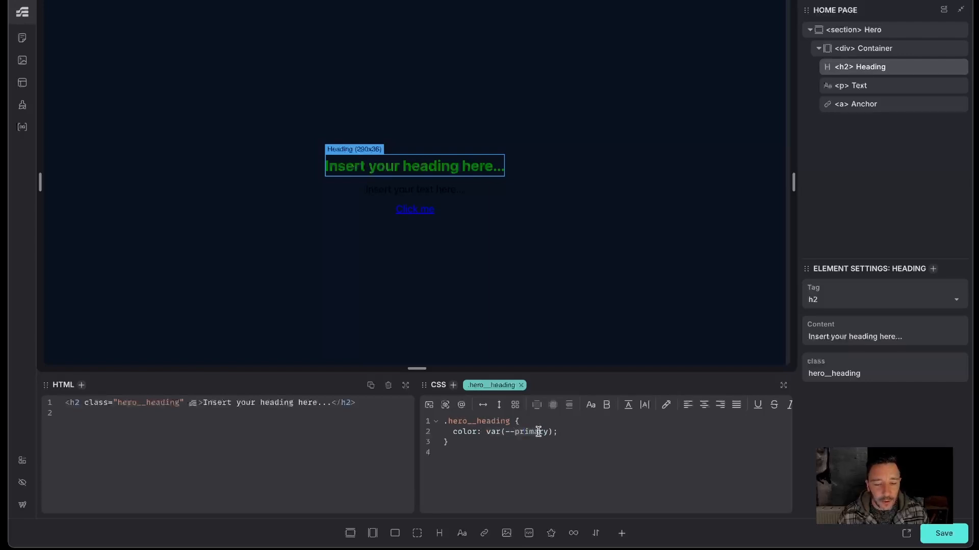
- Add a --white: white variable under the colours section of the default collection and save it
text(whtie)
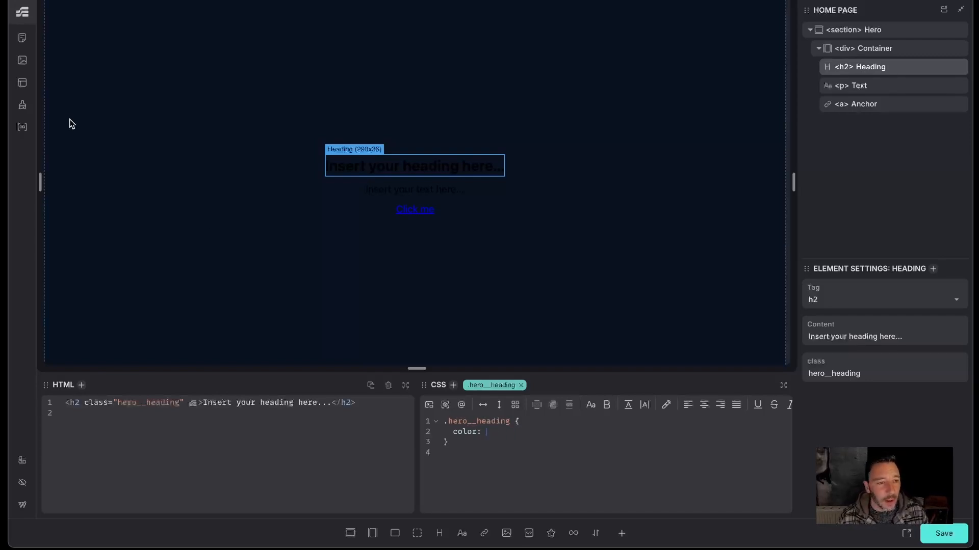
click(23, 105)
click(146, 57)
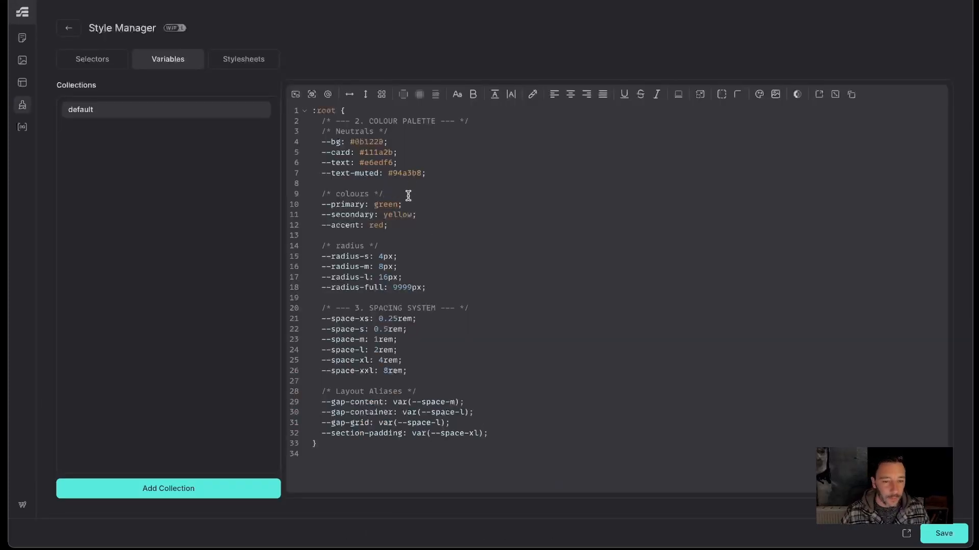
key(Return)
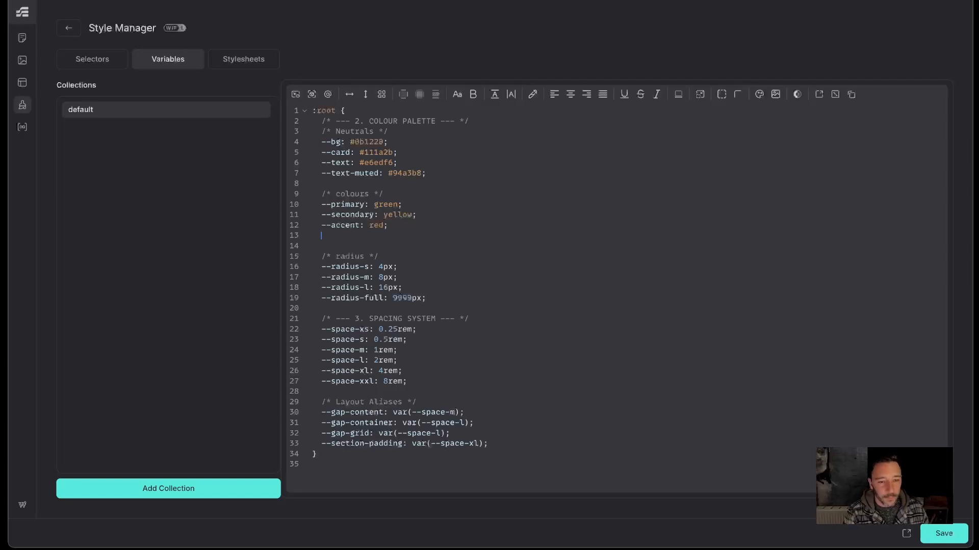
text(--whi)
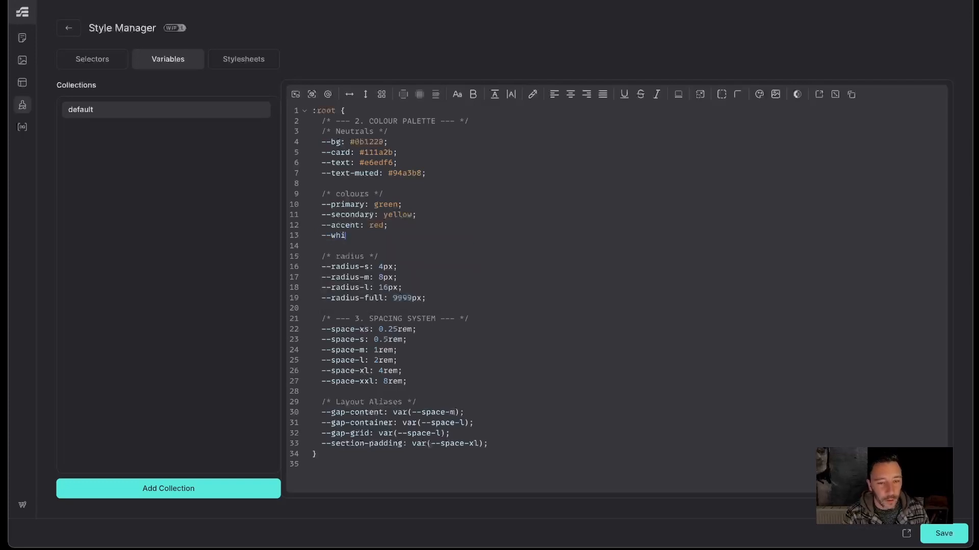
text(te: white;)
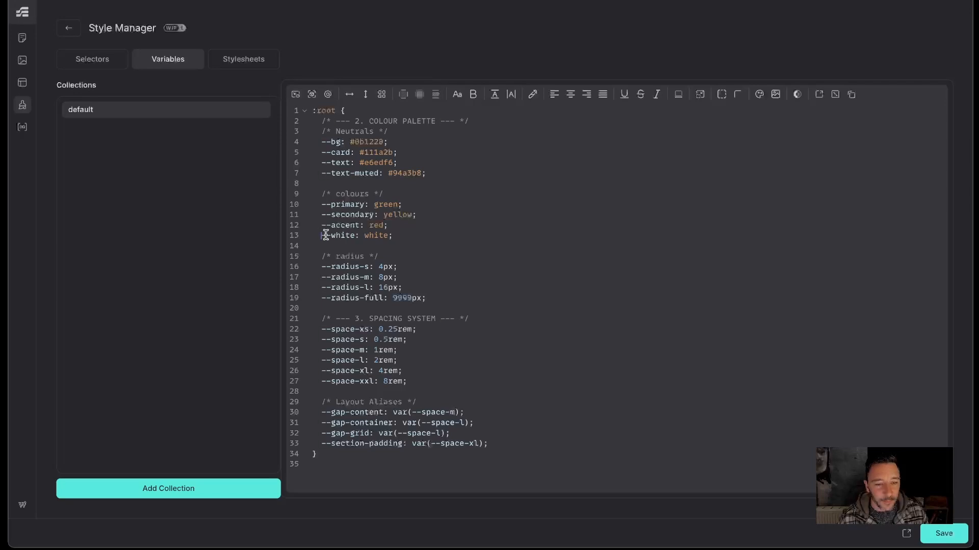
drag(323, 235, 358, 235)
click(597, 245)
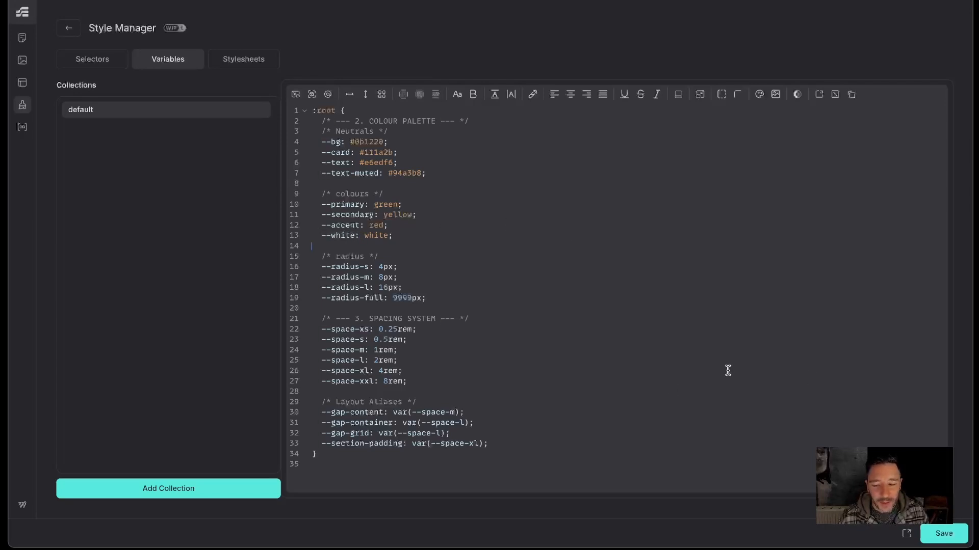
click(922, 533)
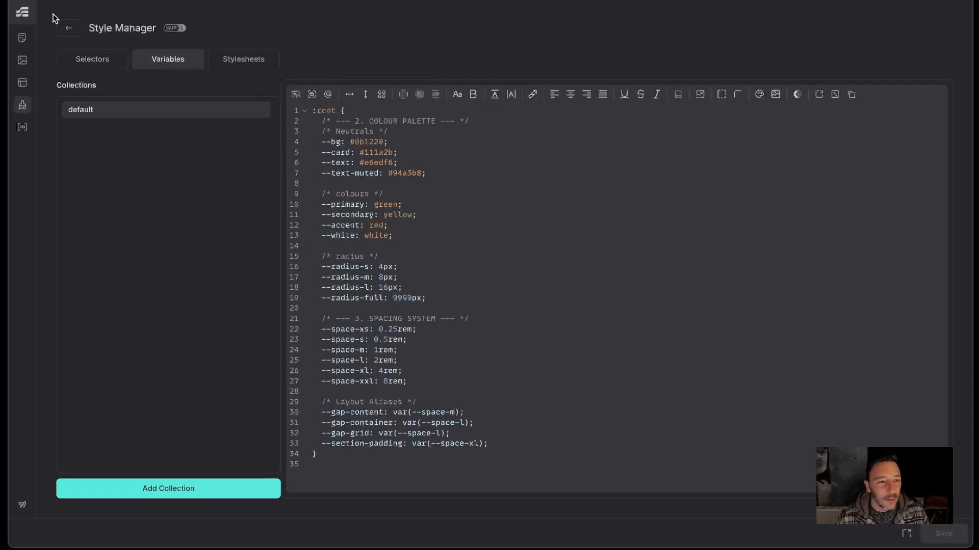
- Return to the builder and set the heading's colour to var(--white)
click(67, 32)
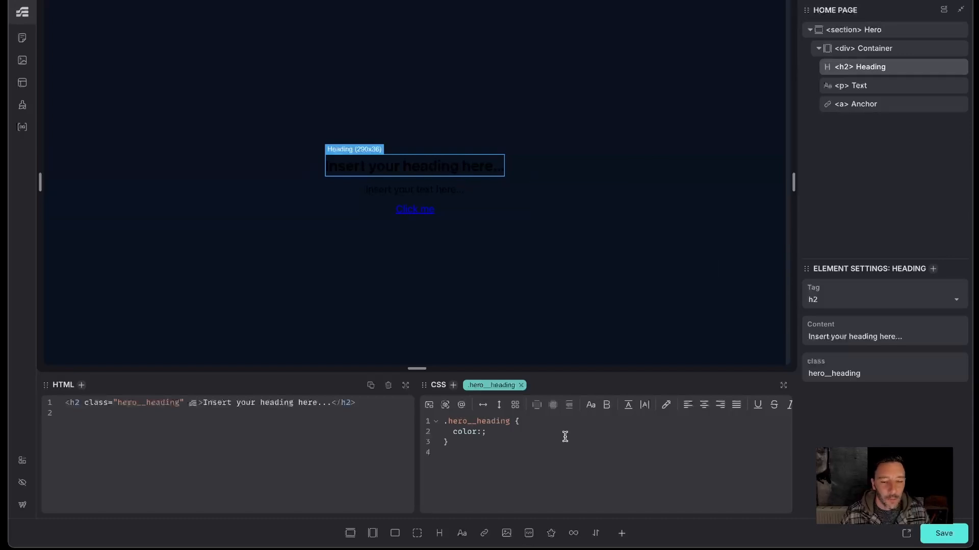
key(BackSpace)
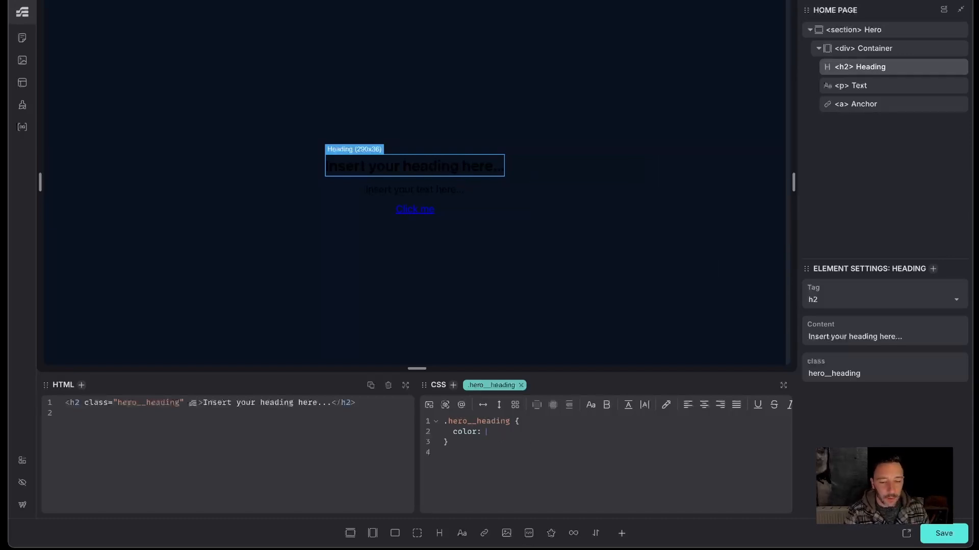
text(var(0)
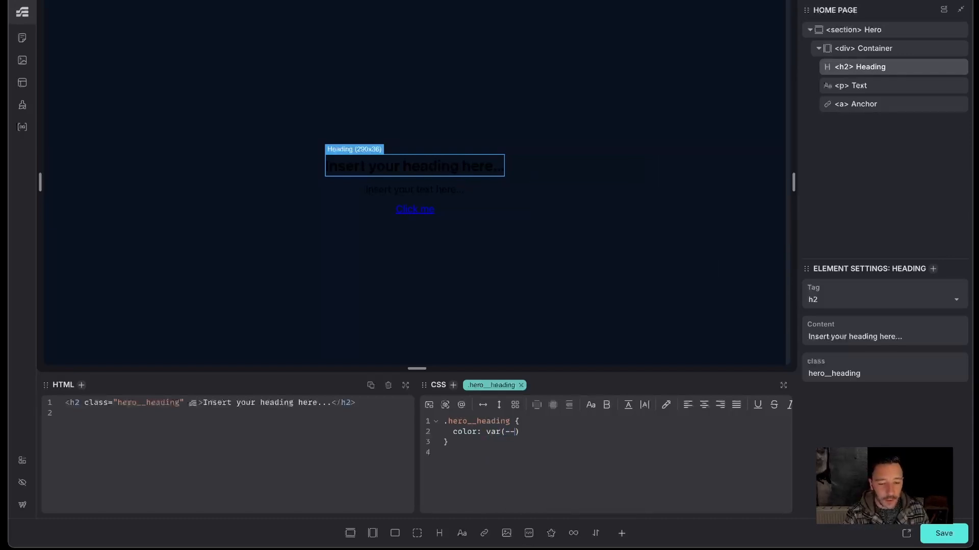
text(-vhite)
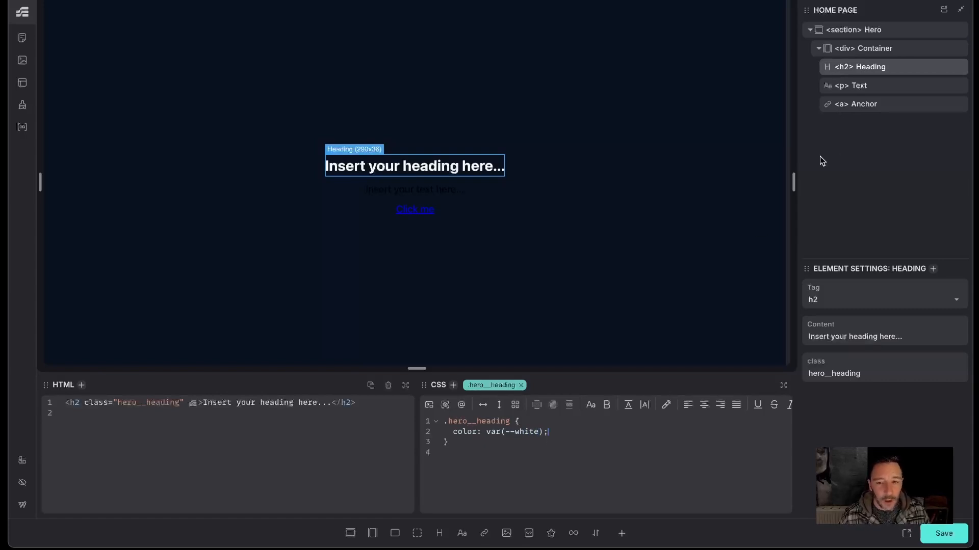
- Select the hero text paragraph and set its colour to var(--white)
click(861, 86)
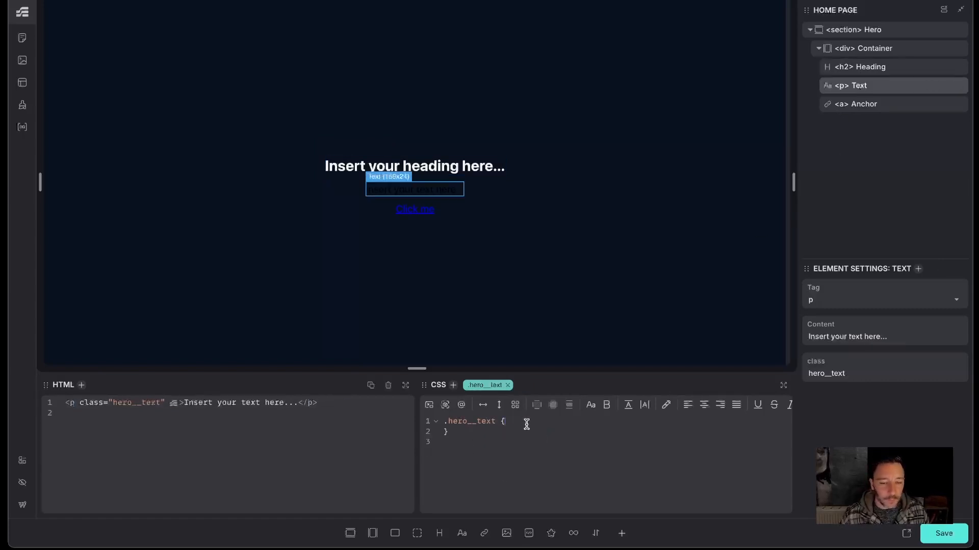
text(olor: )
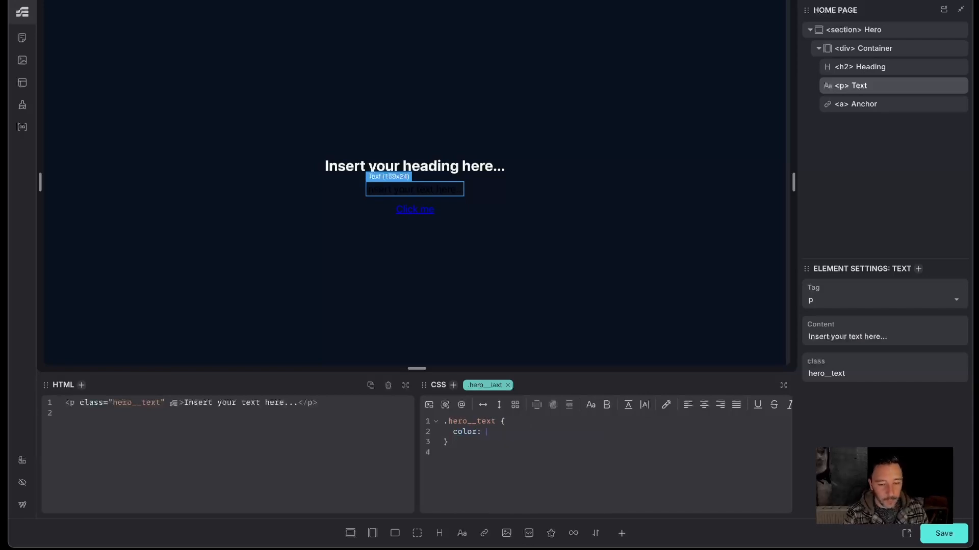
text(--white)
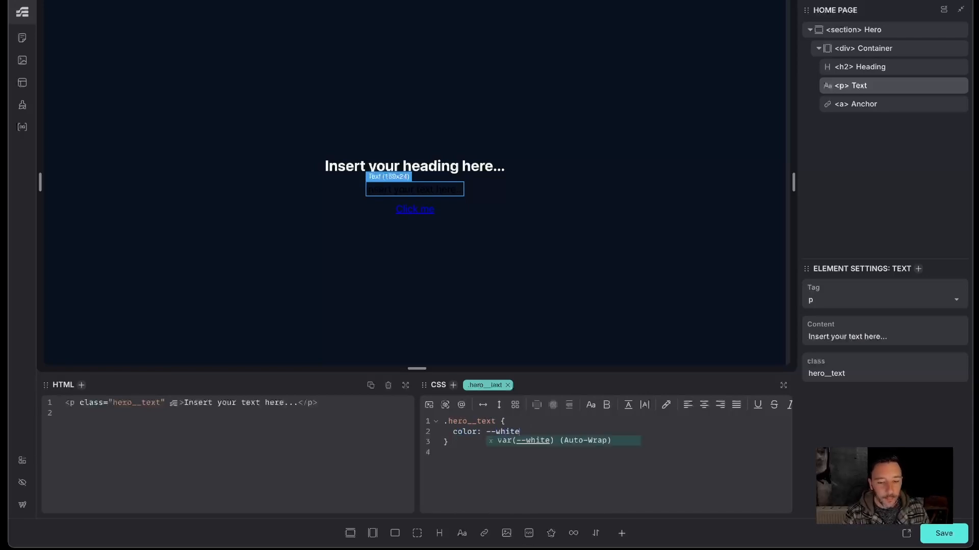
key(Return)
key(Return)
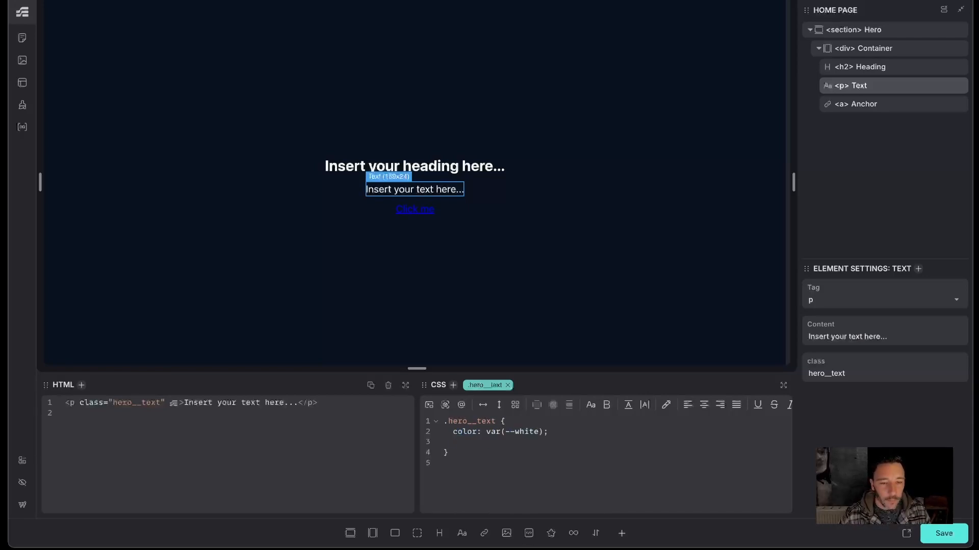
- Select the hero anchor and set its padding to var(--space-m)
click(892, 103)
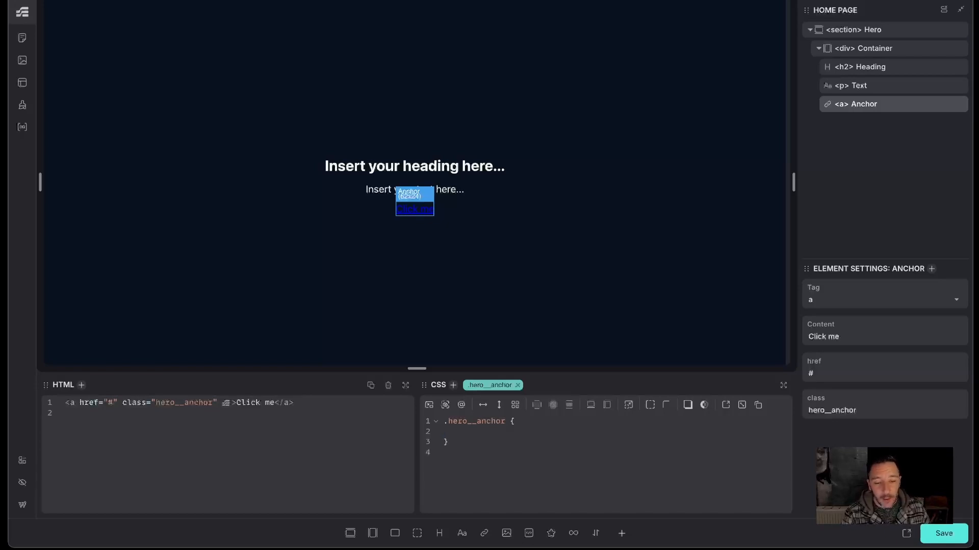
text(padding: )
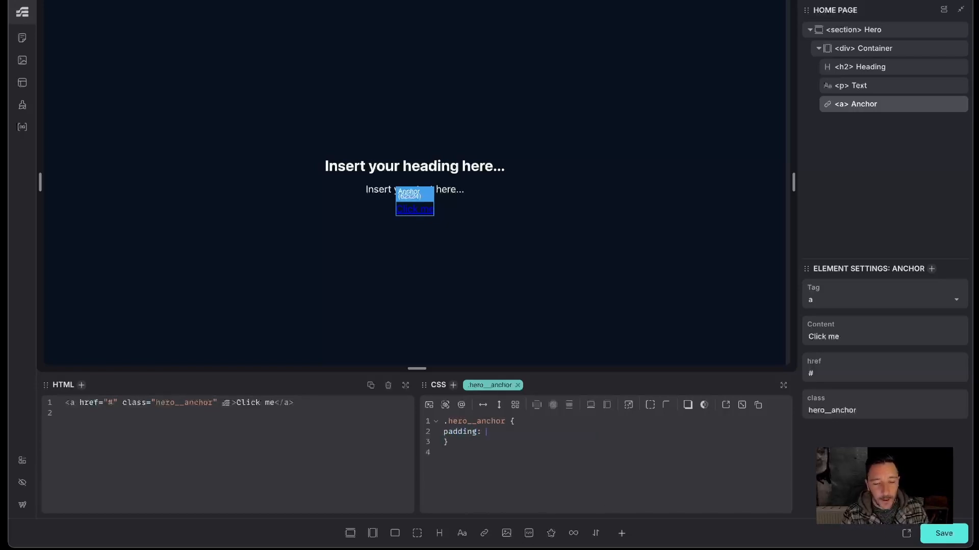
text(var(--sp)
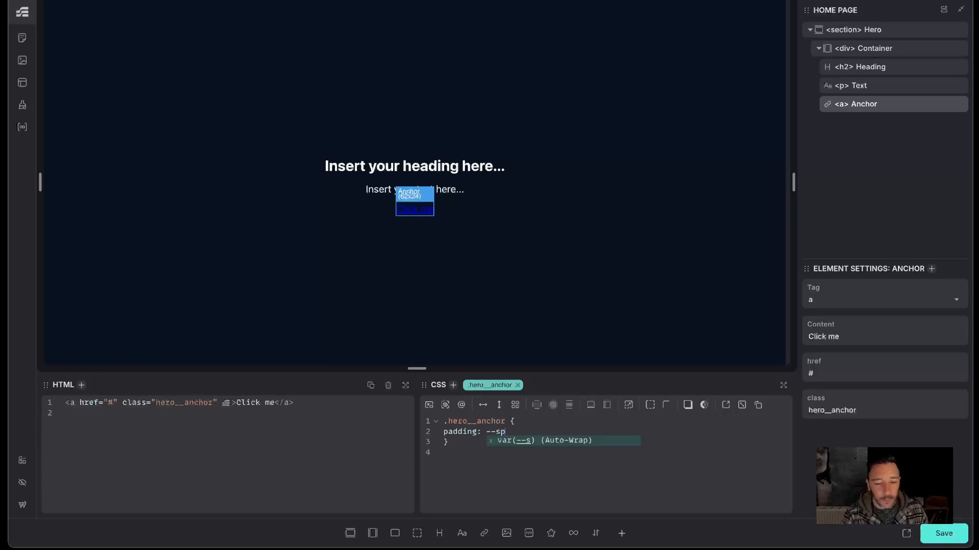
text(ace-m)
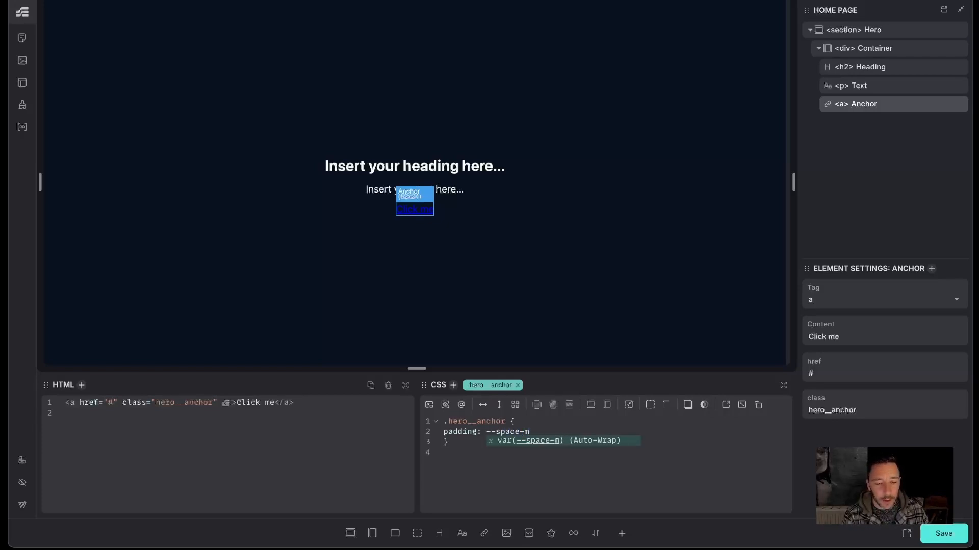
key(Return)
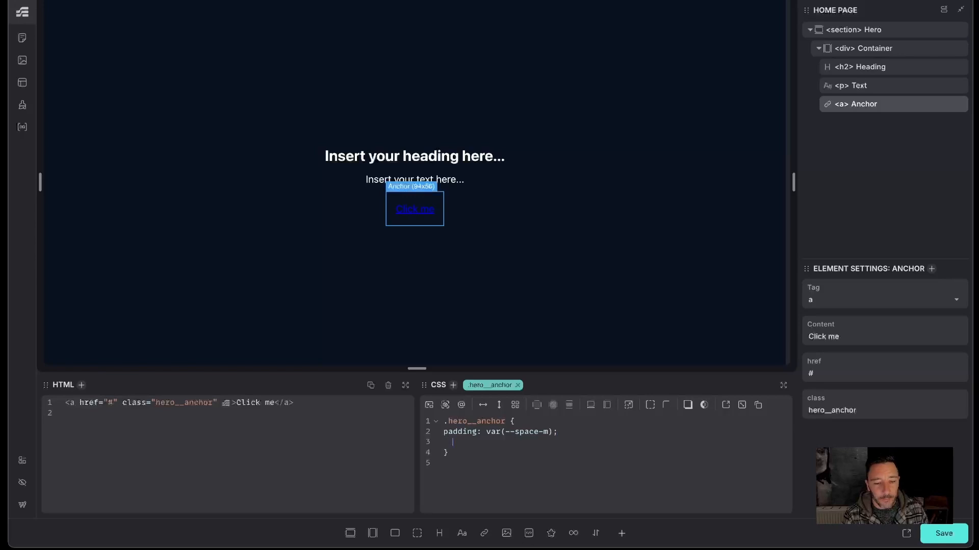
- Set the anchor's background to var(--secondary)
text(background:)
text(--white)
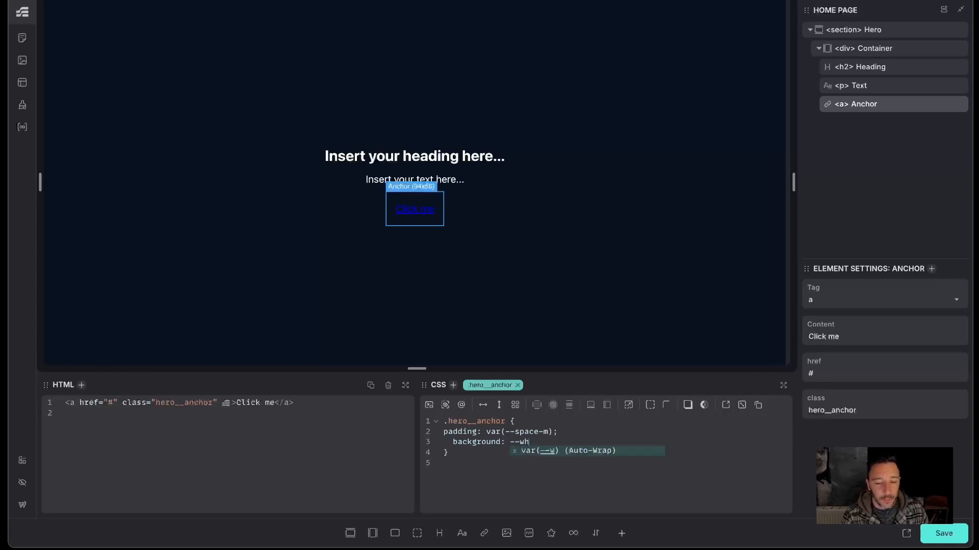
key(BackSpace)
key(BackSpace)
key(BackSpace)
key(BackSpace)
key(BackSpace)
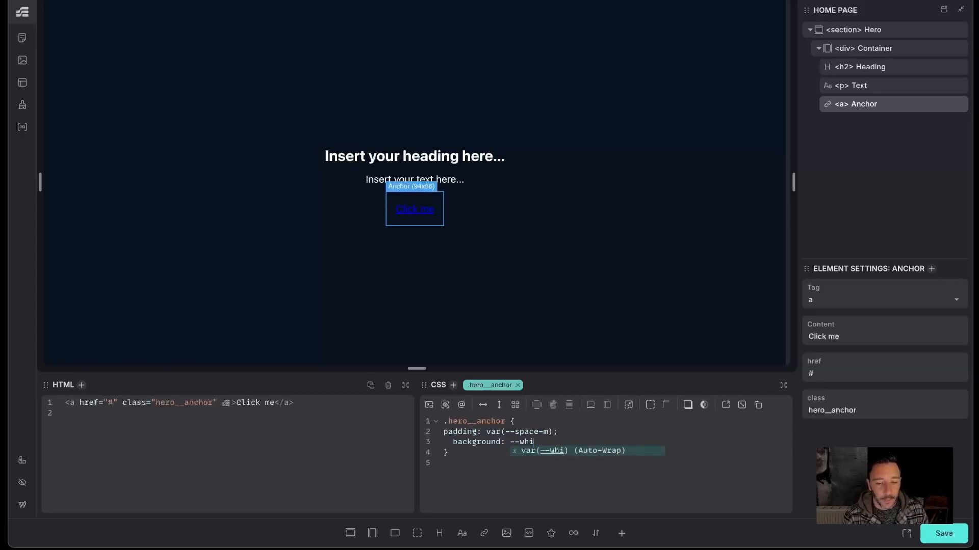
text(second)
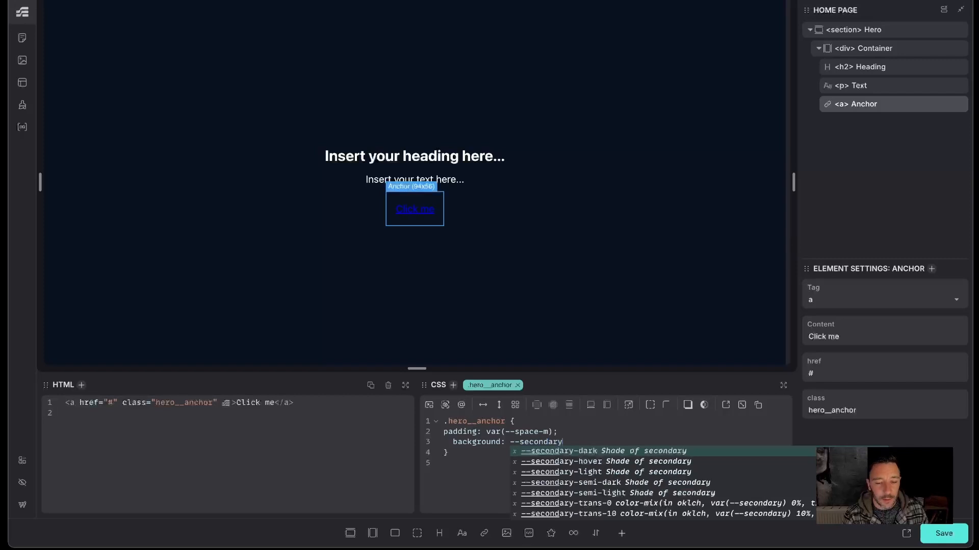
text(ary)
key(Return)
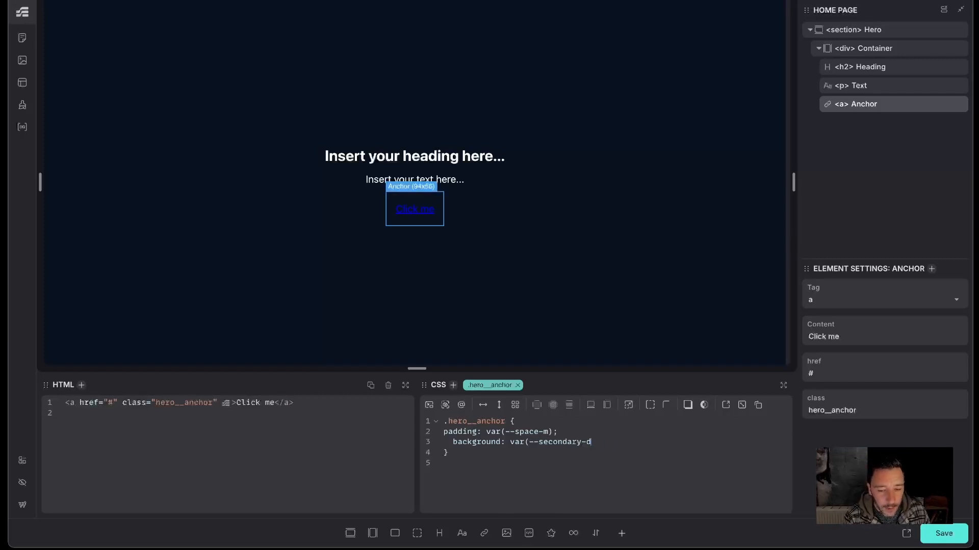
text())
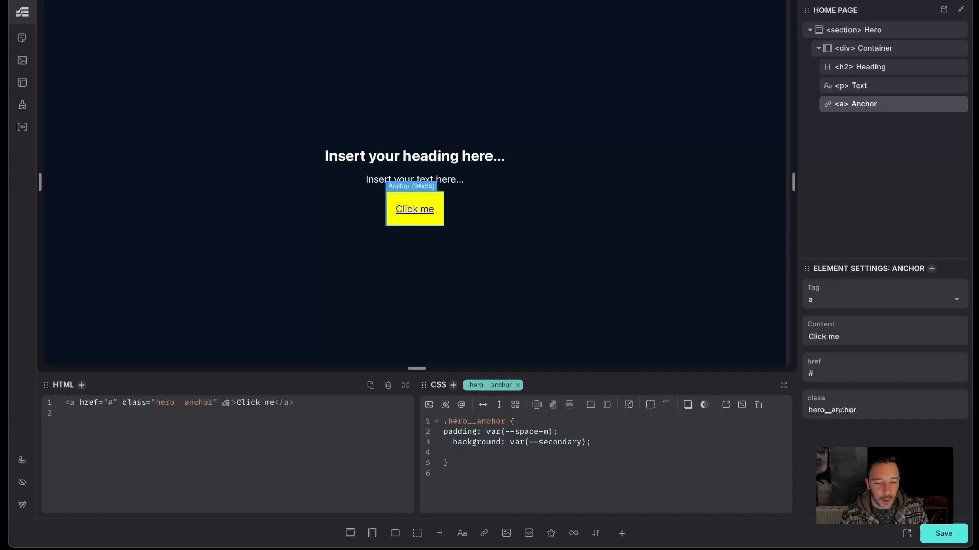
text(radius)
key(BackSpace)
key(BackSpace)
key(BackSpace)
key(BackSpace)
key(BackSpace)
key(BackSpace)
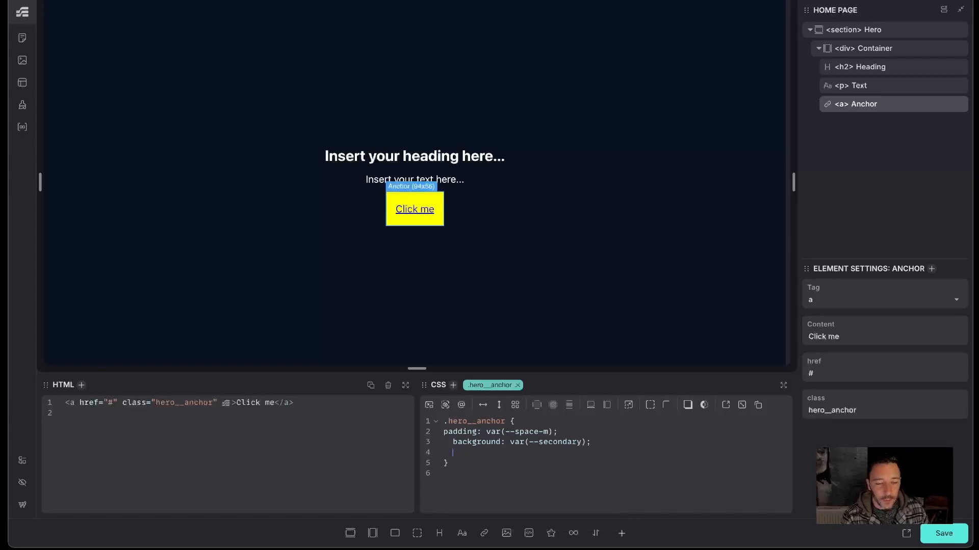
- Set the anchor's border-radius to var(--radius-m)
text(border-radius)
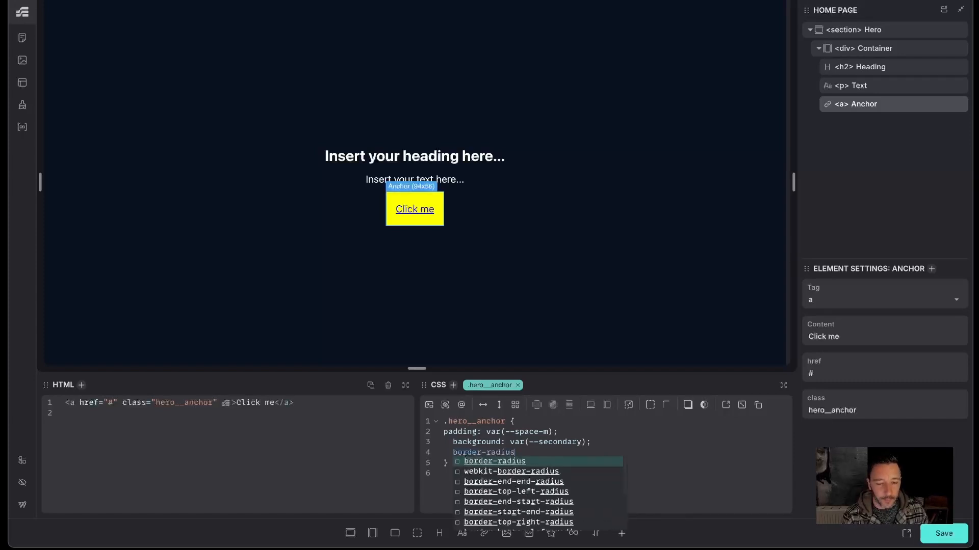
text(: --)
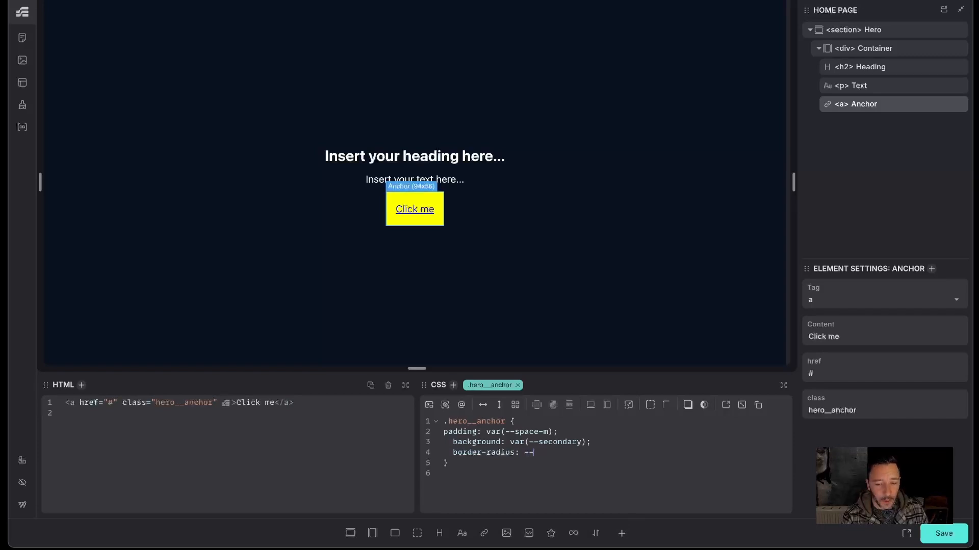
text(radius-)
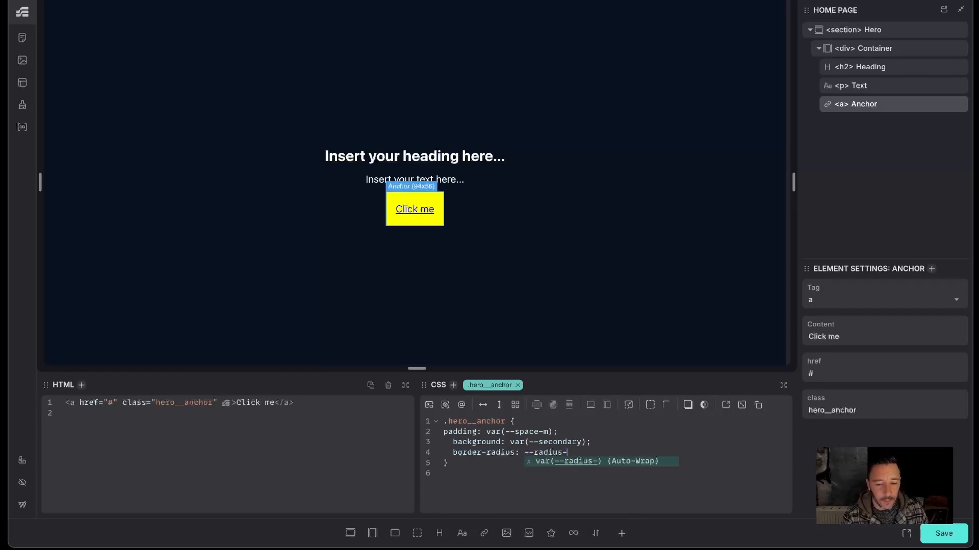
text(m)
key(Return)
text(;)
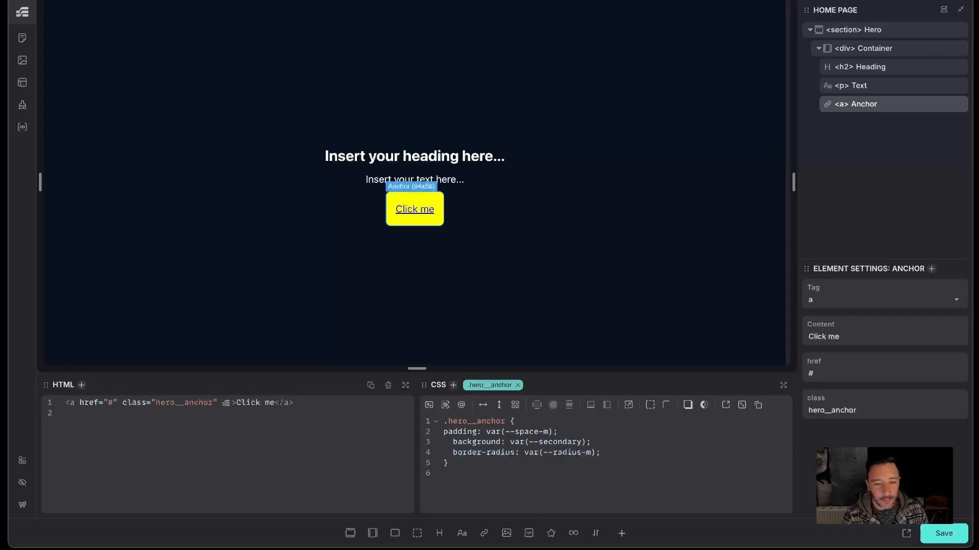
click(614, 462)
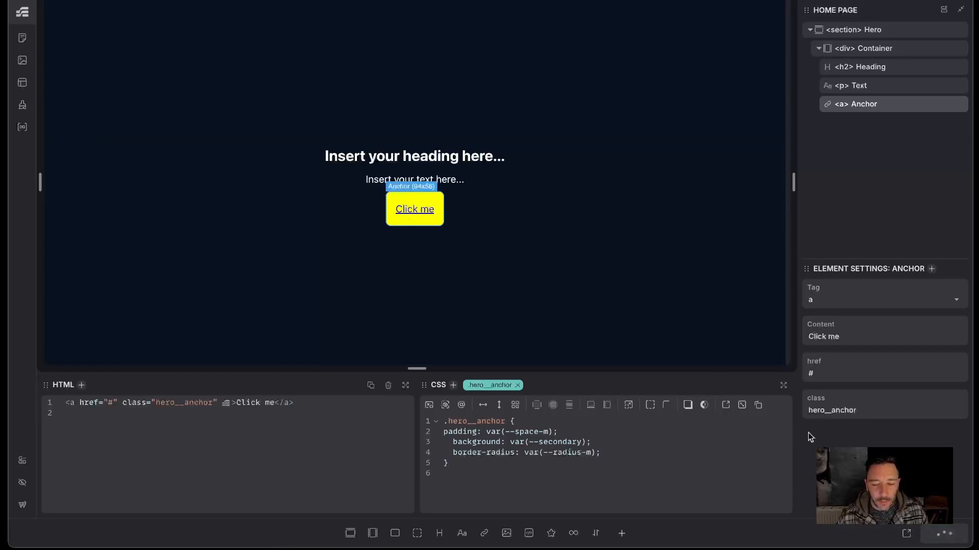
- Preview the page on the front end, then review the layout alias variables in the Style Manager's default collection
click(906, 533)
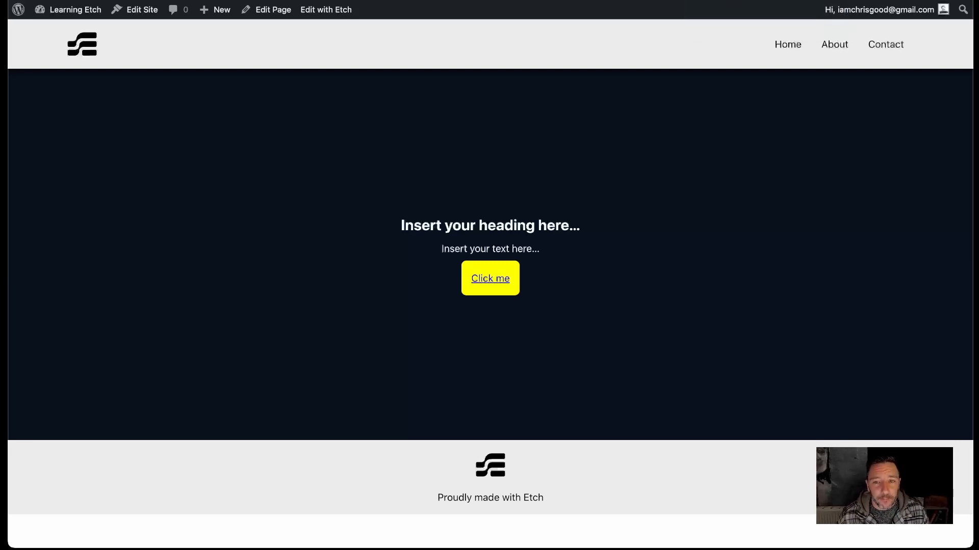
click(340, 11)
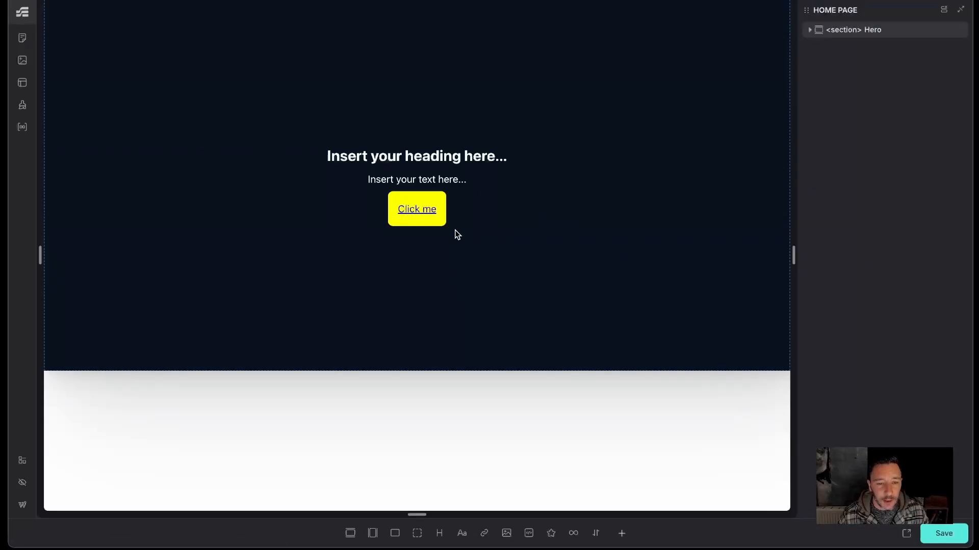
click(22, 104)
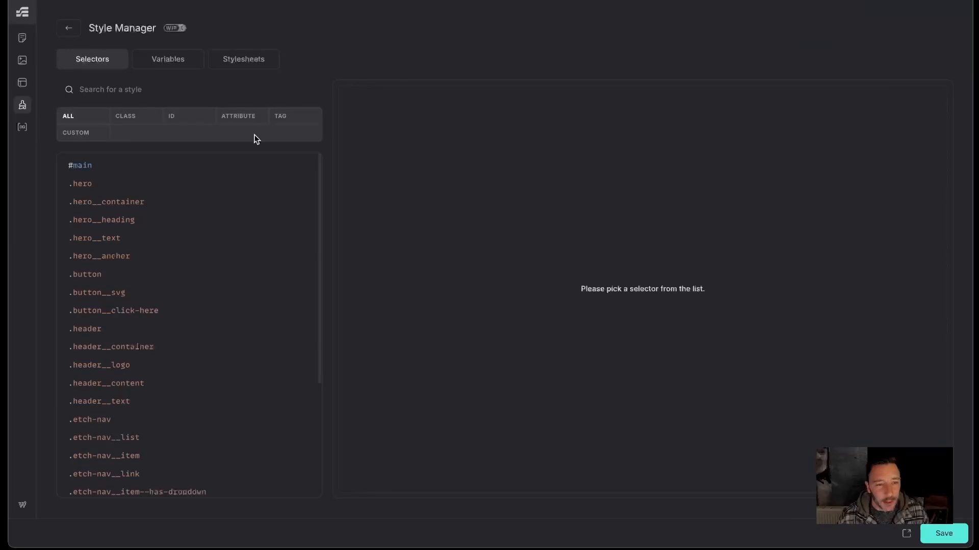
click(167, 59)
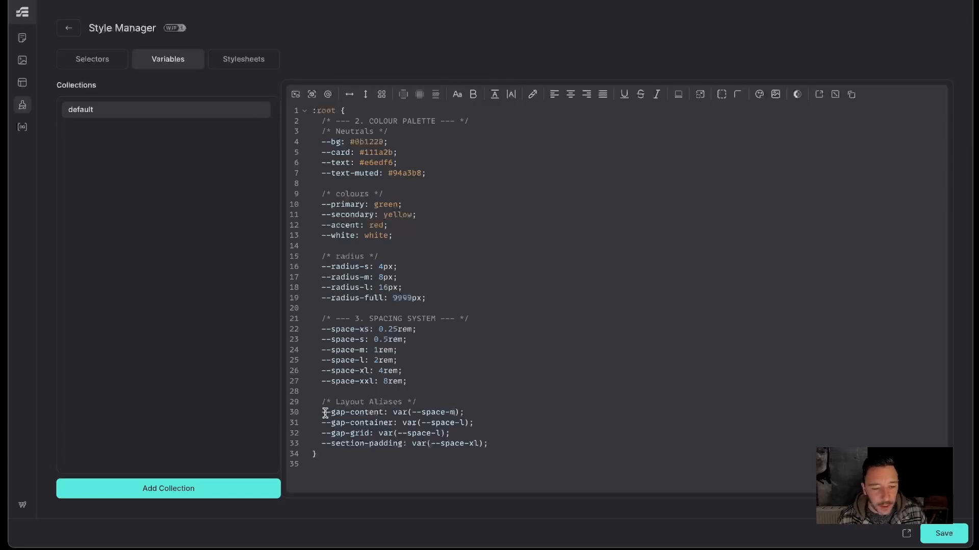
drag(321, 412, 379, 414)
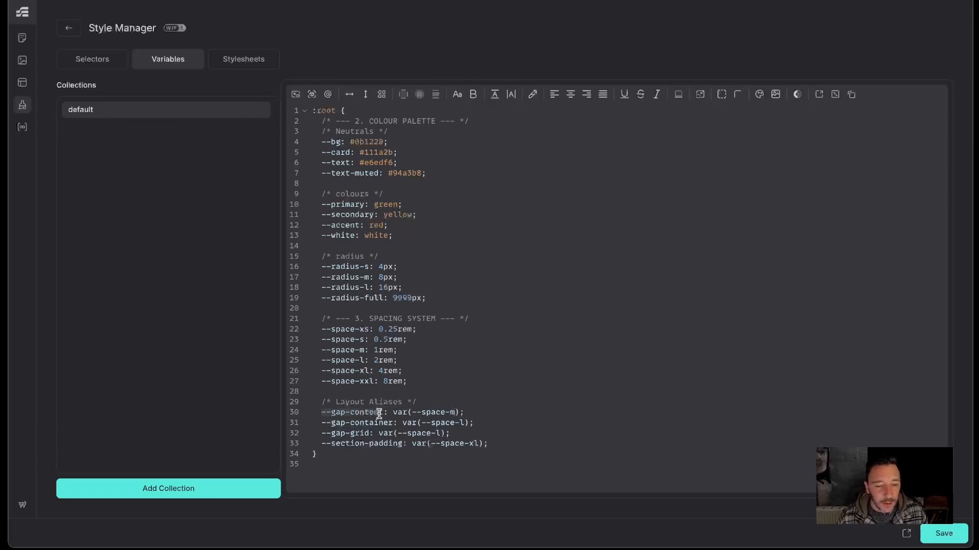
click(529, 393)
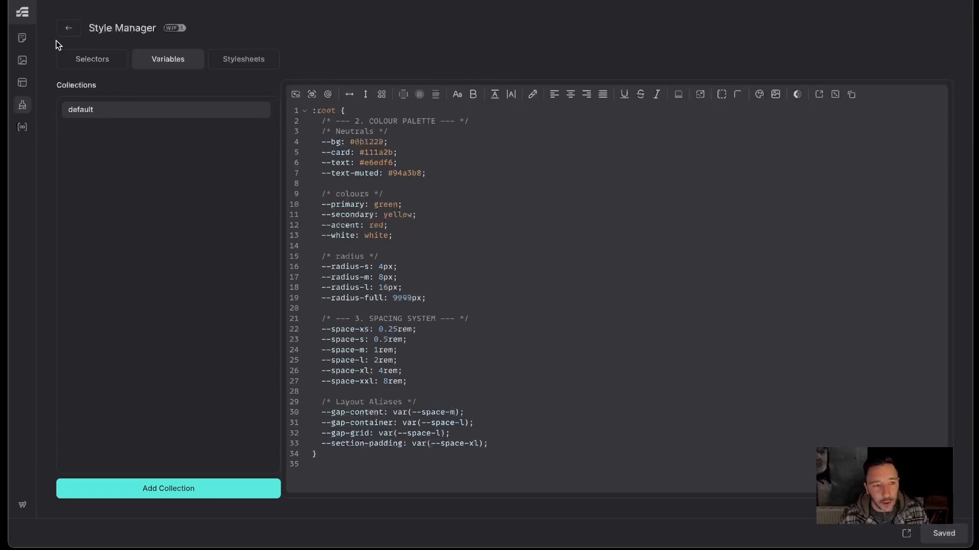
click(68, 29)
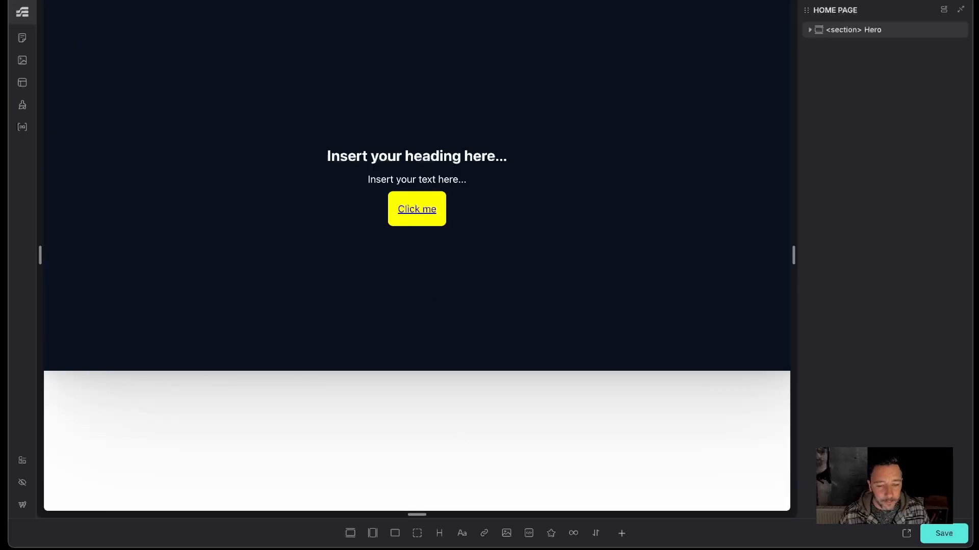
- Select the hero container, set its gap to var(--gap-content), and save the page
click(858, 33)
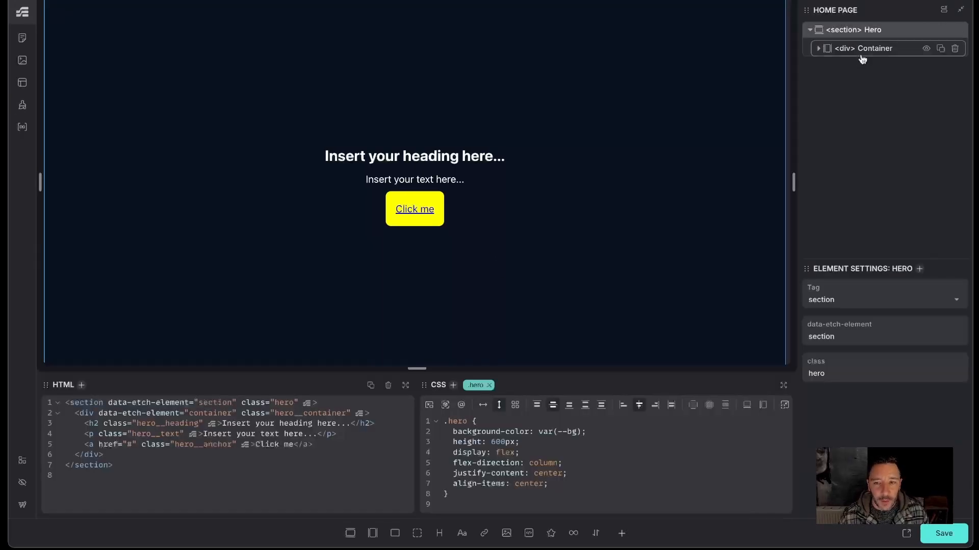
click(861, 51)
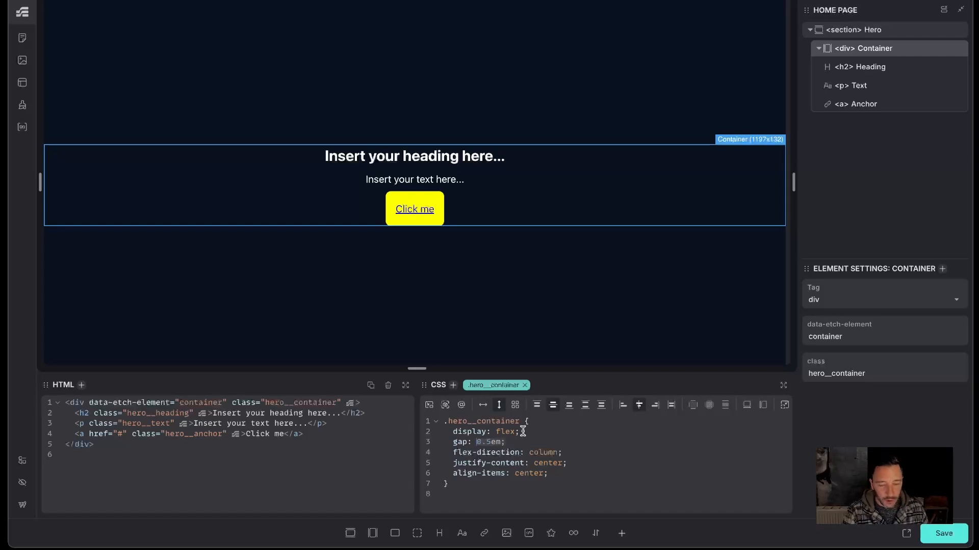
key(BackSpace)
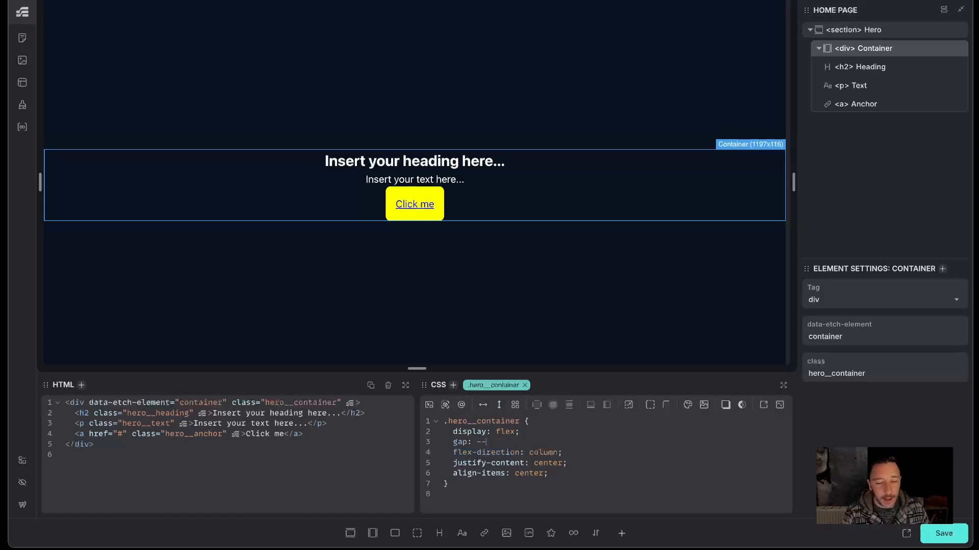
text(--gap-con)
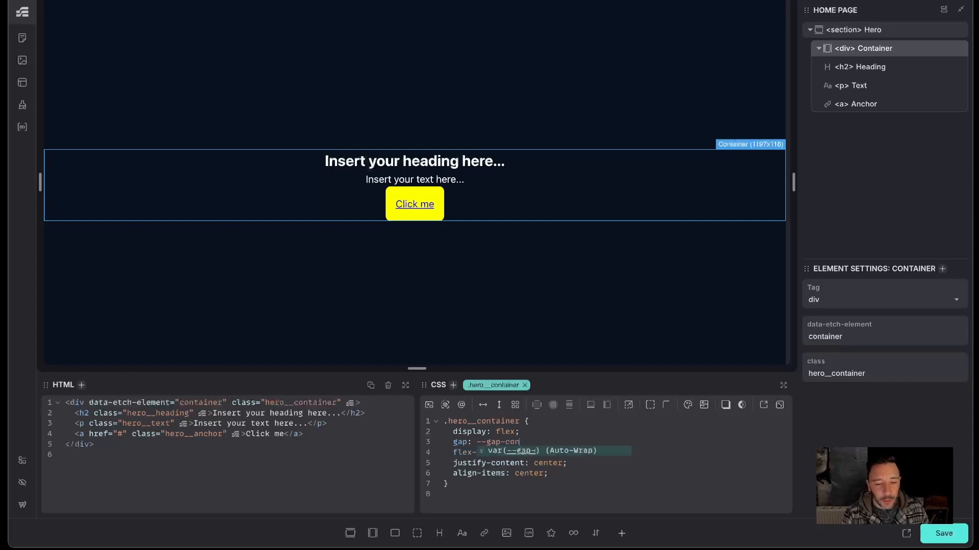
text(tent)
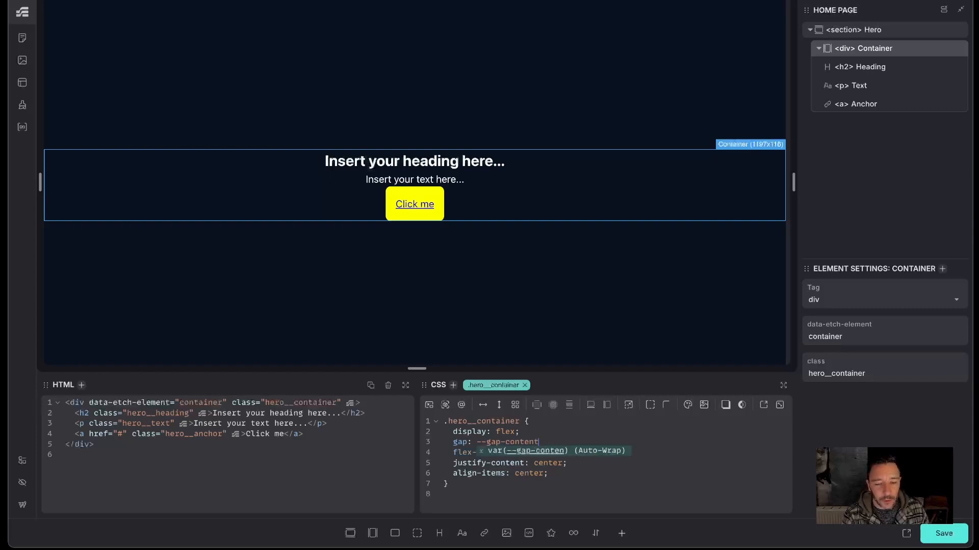
key(Return)
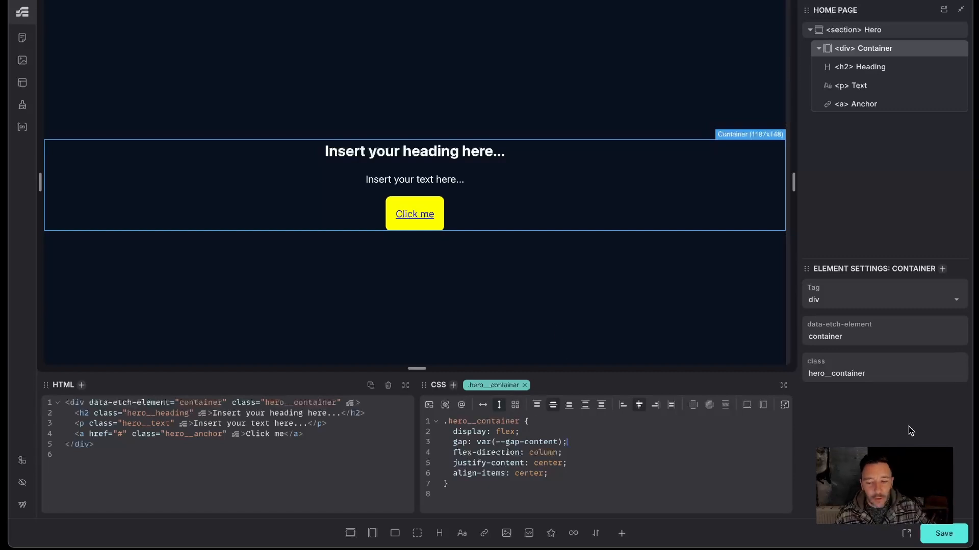
key(ctrl+s)
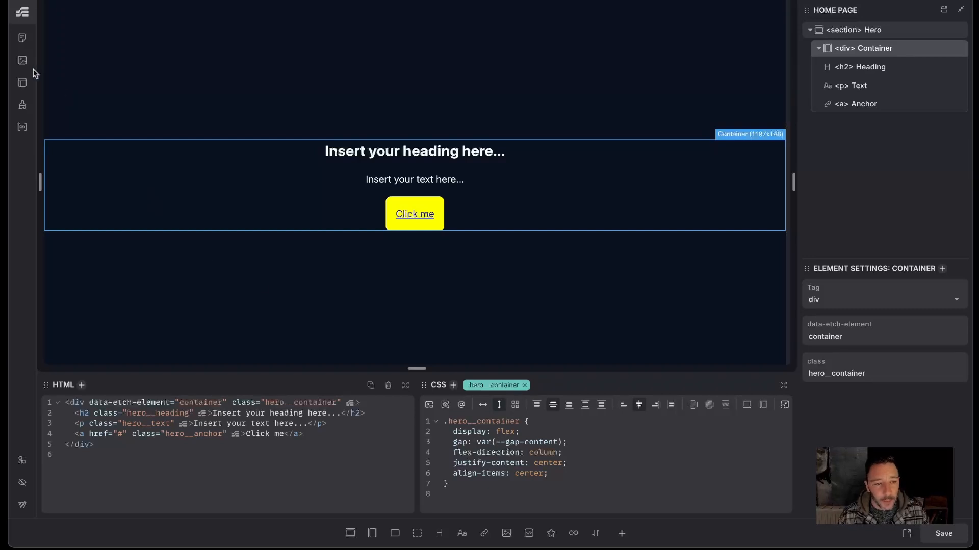
- In the Style Manager's default variable collection, change --gap-content to var(--space-xl) and save
click(22, 104)
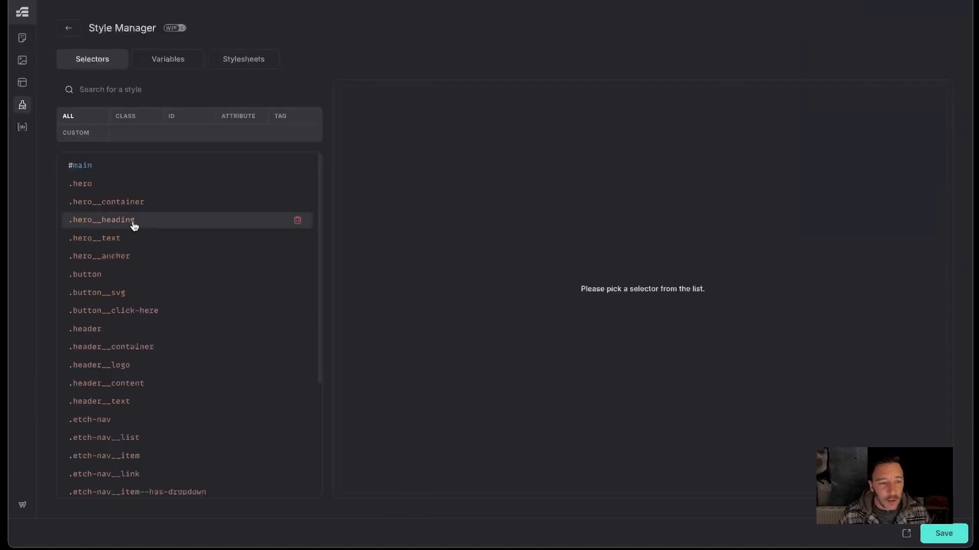
click(153, 59)
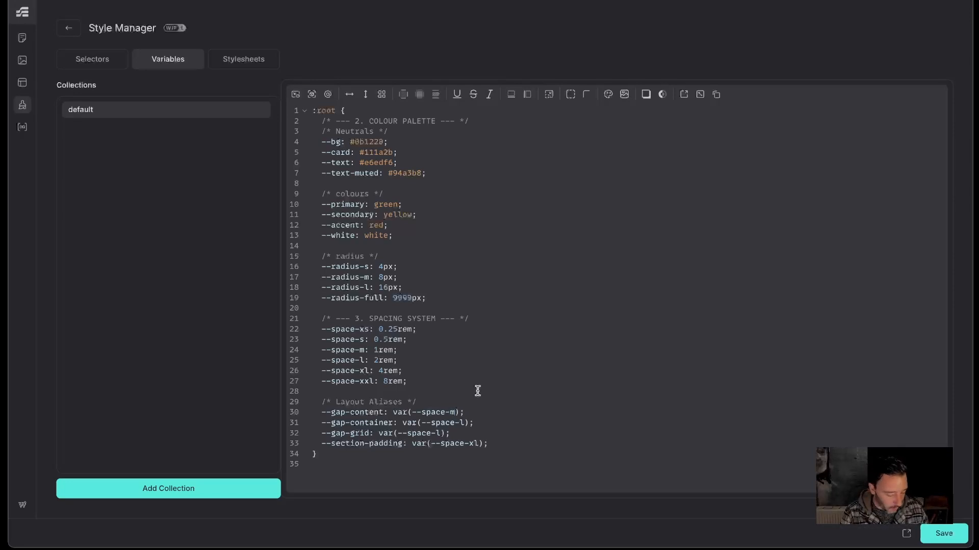
click(457, 412)
key(BackSpace)
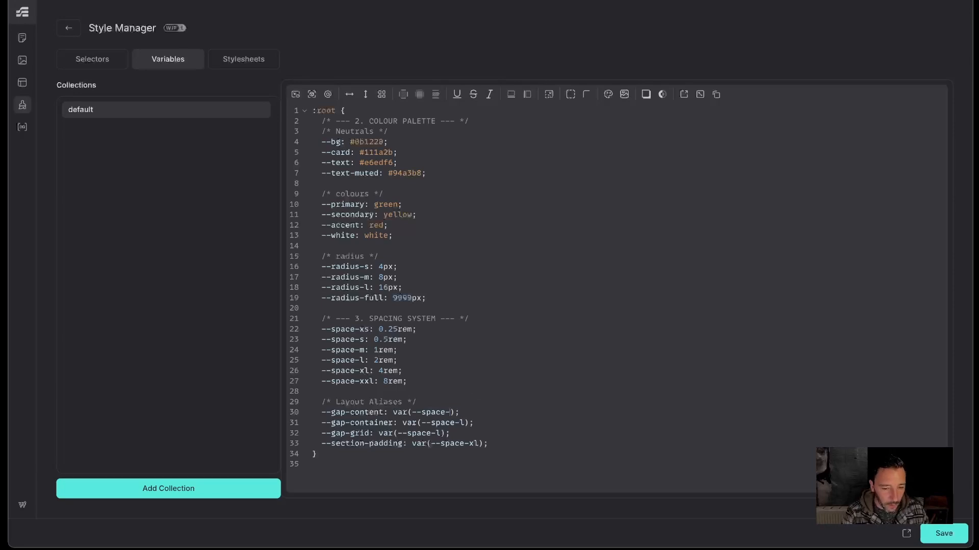
text(xl)
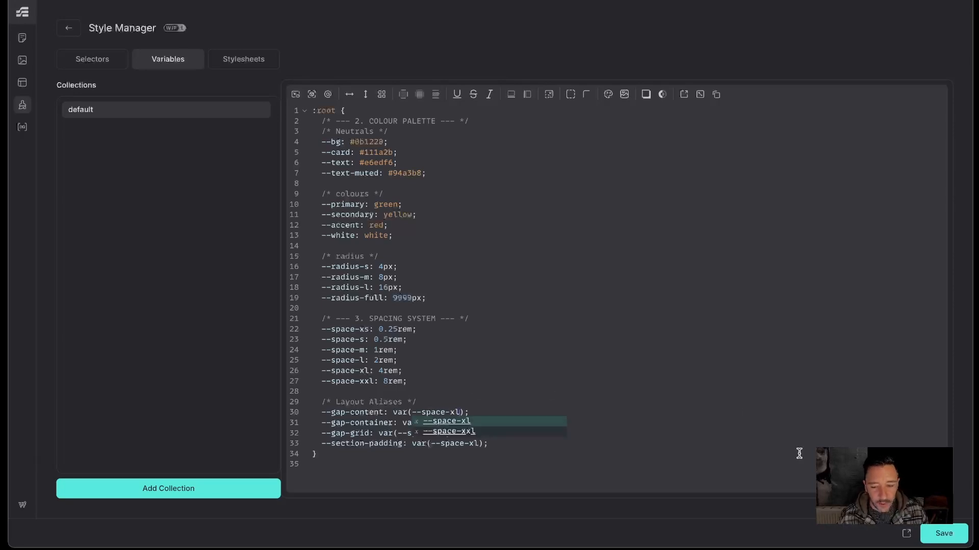
click(933, 534)
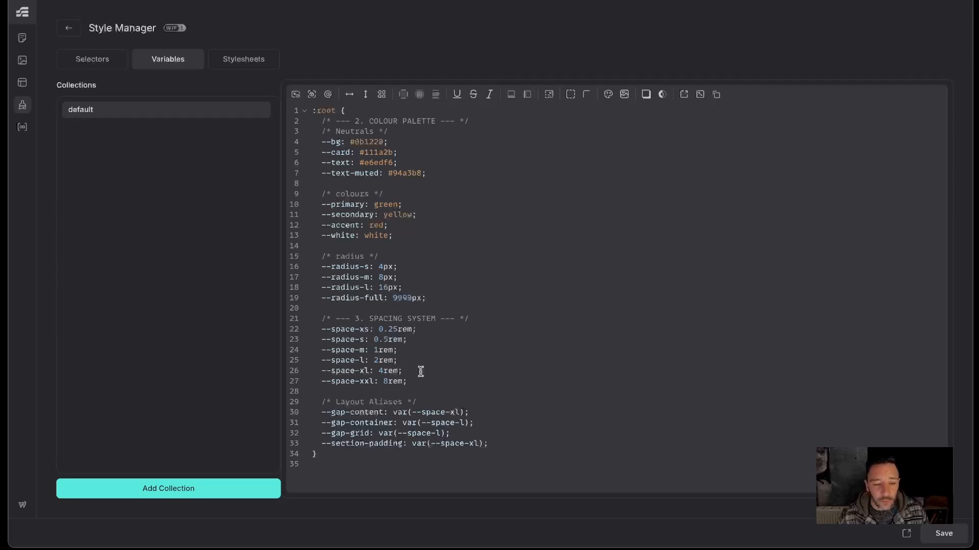
- Go back to the builder, save the page, preview it on the front end, and return to editing with Etch
click(68, 28)
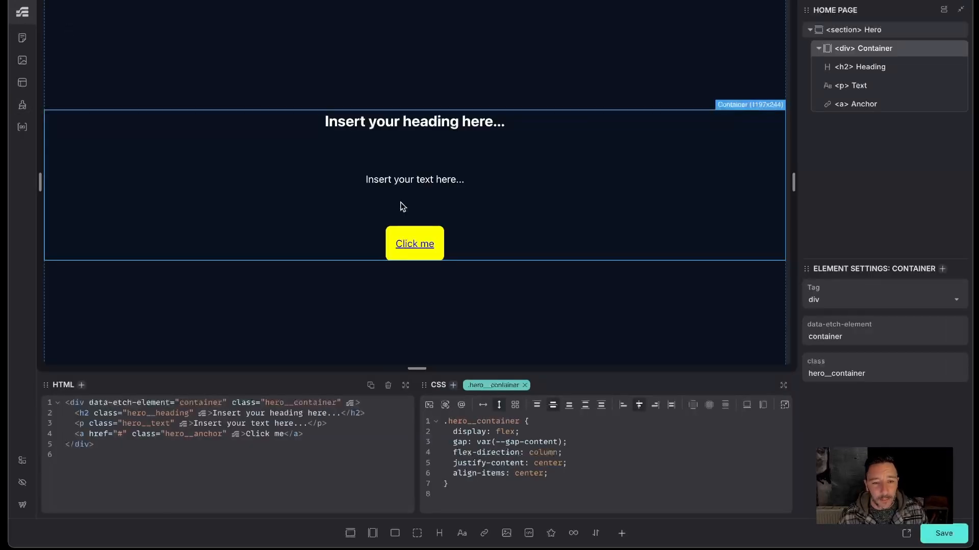
key(ctrl+s)
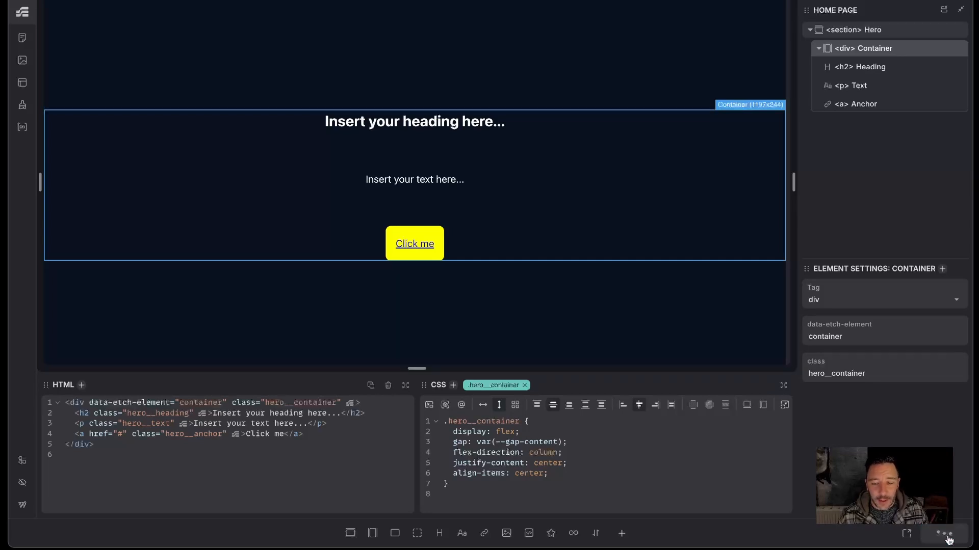
click(907, 533)
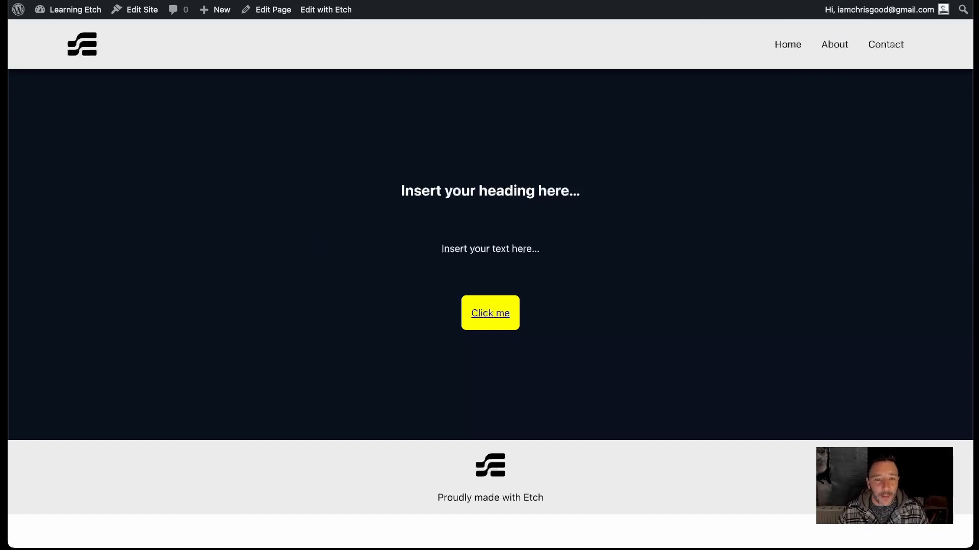
click(320, 17)
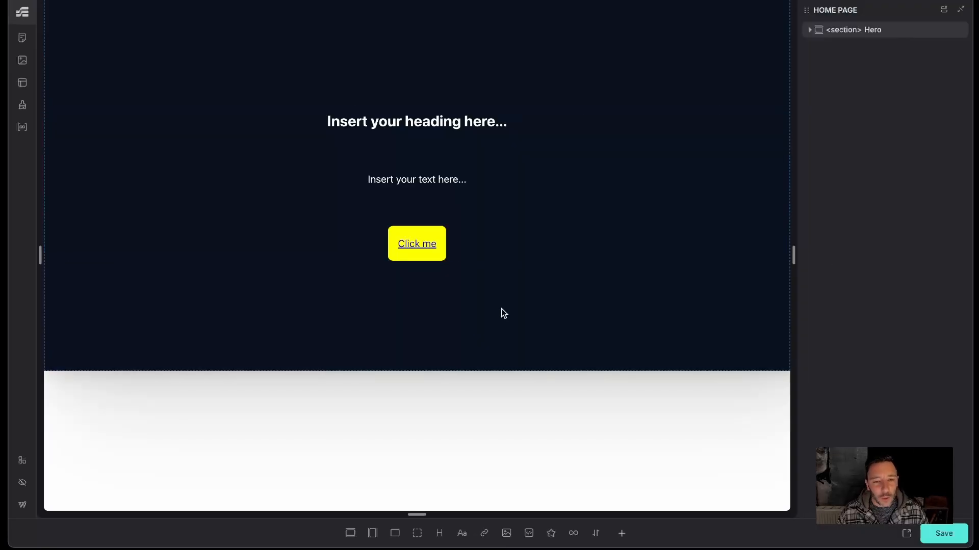
- Select the hero section and inspect its height rule, then review the variables in the Style Manager and save
click(847, 32)
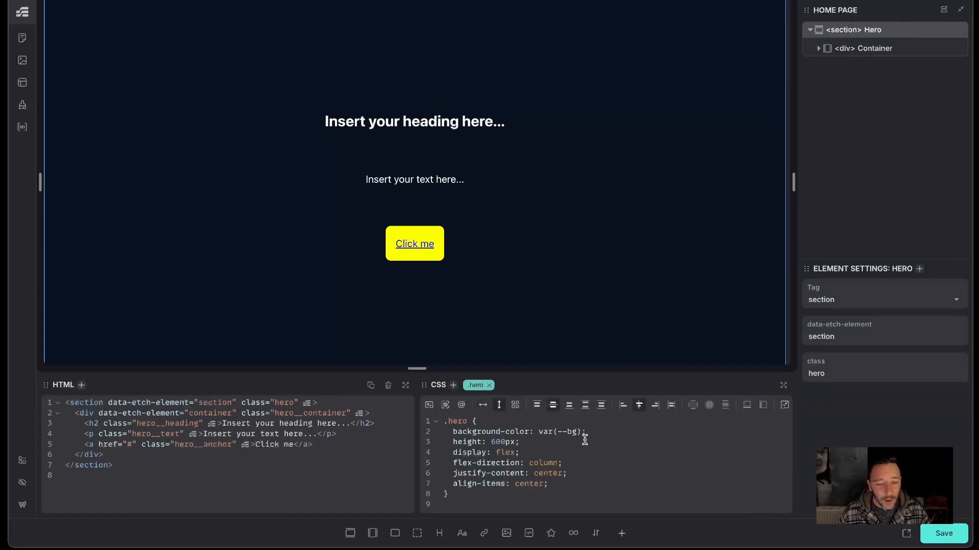
drag(490, 442, 521, 442)
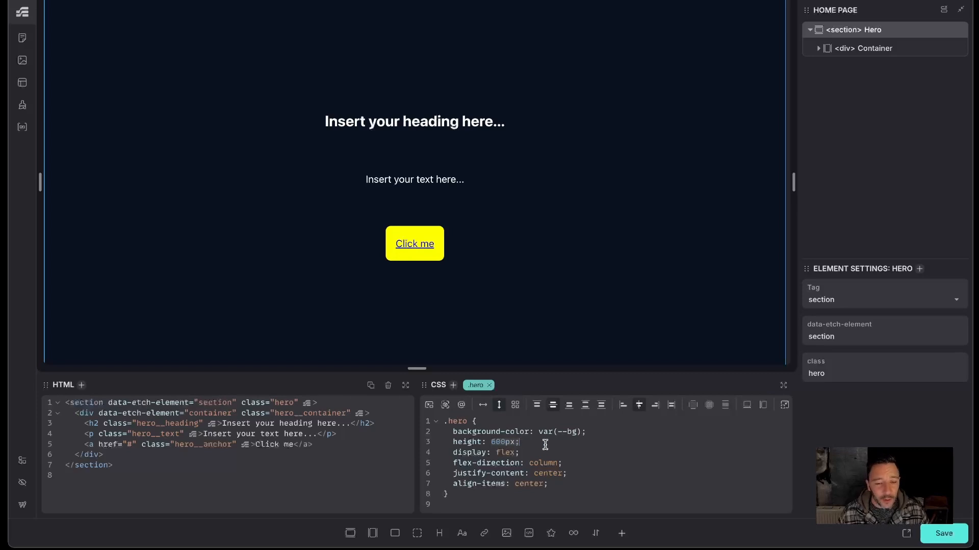
click(517, 444)
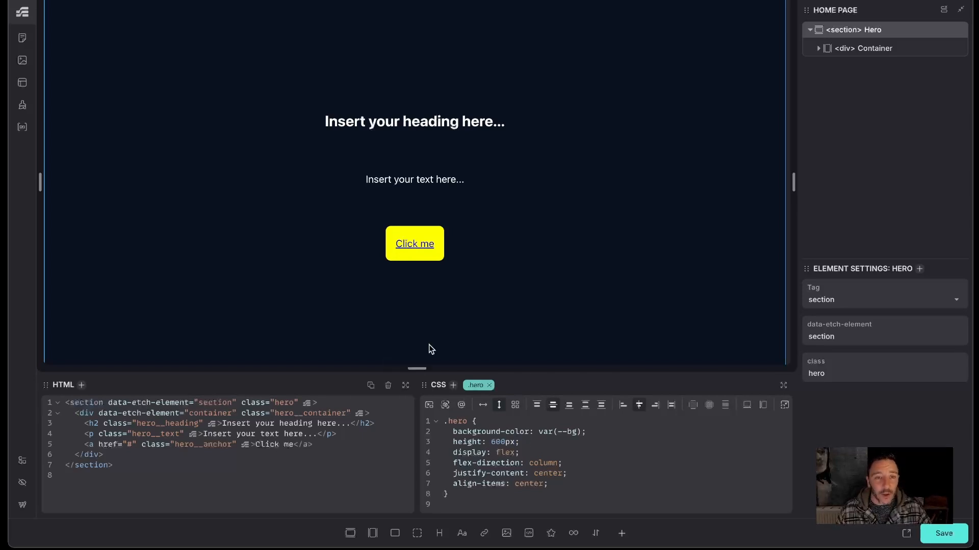
click(23, 106)
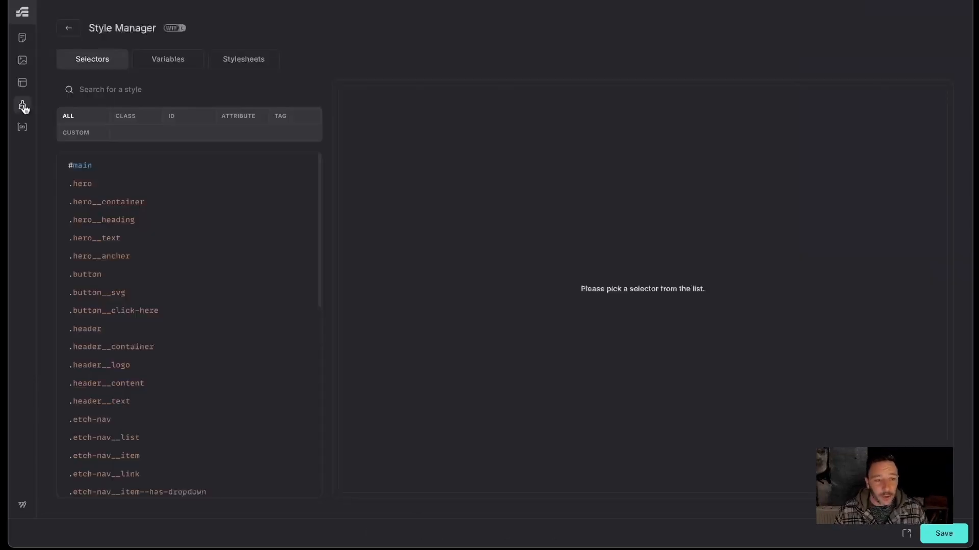
click(173, 60)
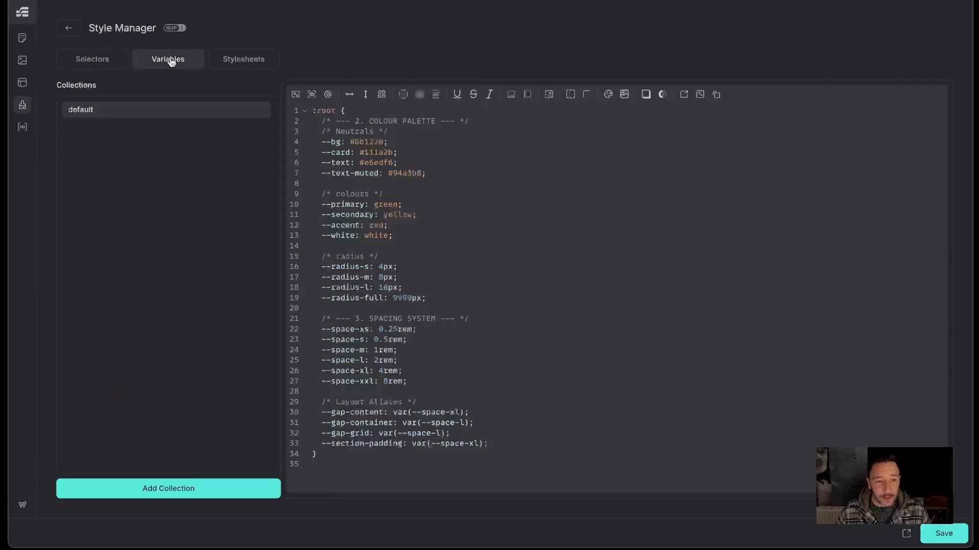
click(944, 533)
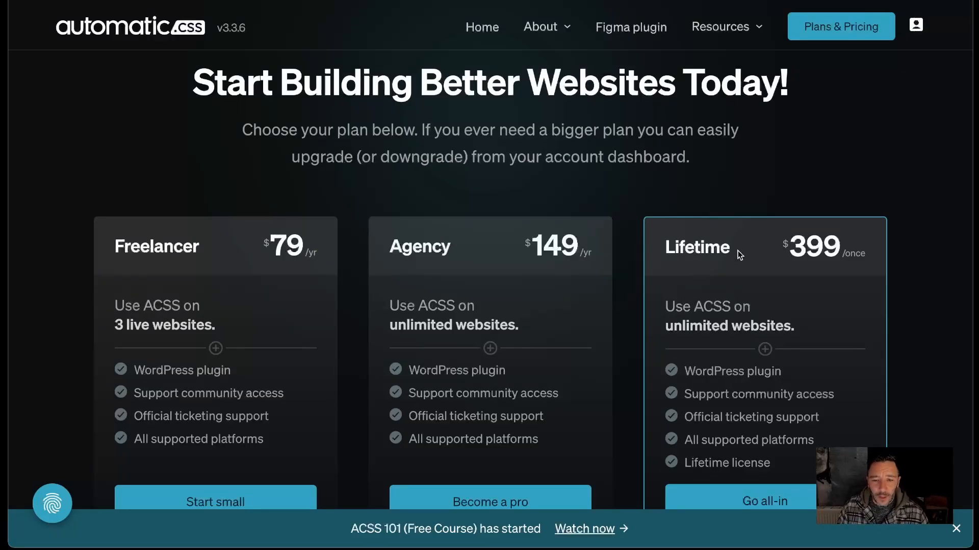
- Switch to the Automatic.css pricing page and highlight the Lifetime plan's name and price
drag(662, 240, 866, 279)
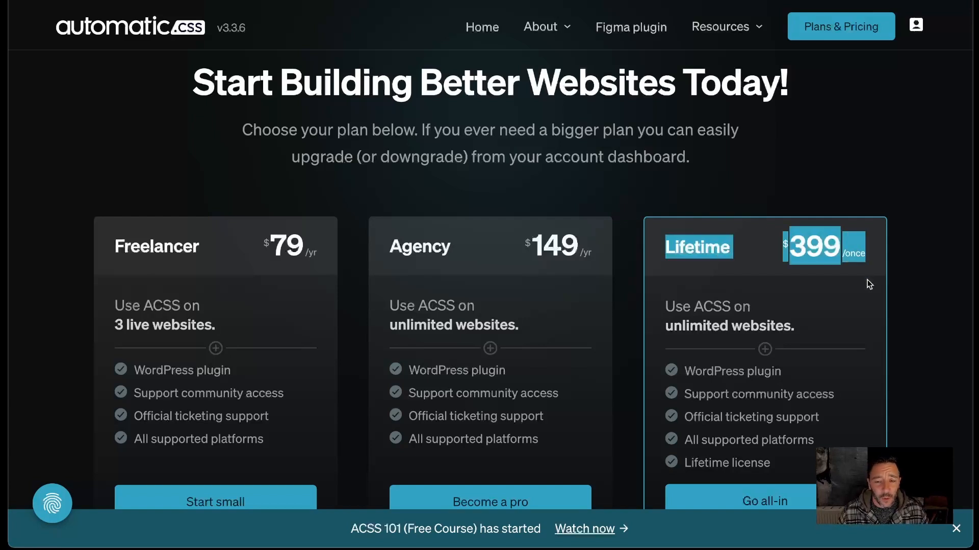
click(730, 285)
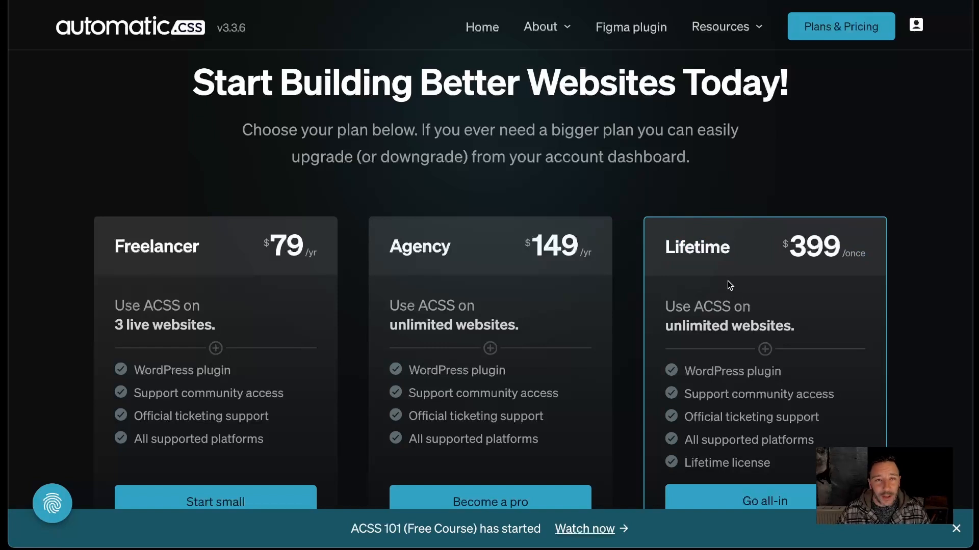